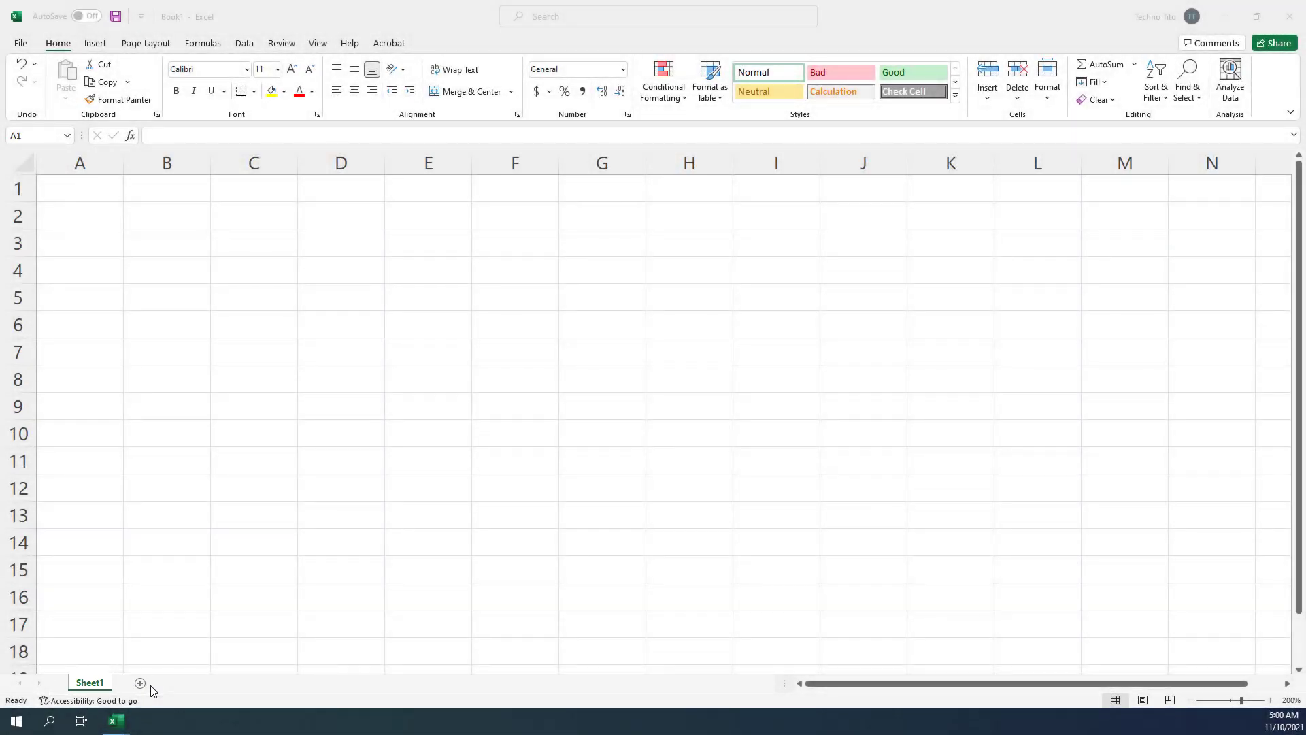
Add four new worksheets to the workbook, giving sheets Sheet1 through Sheet5.
click(151, 686)
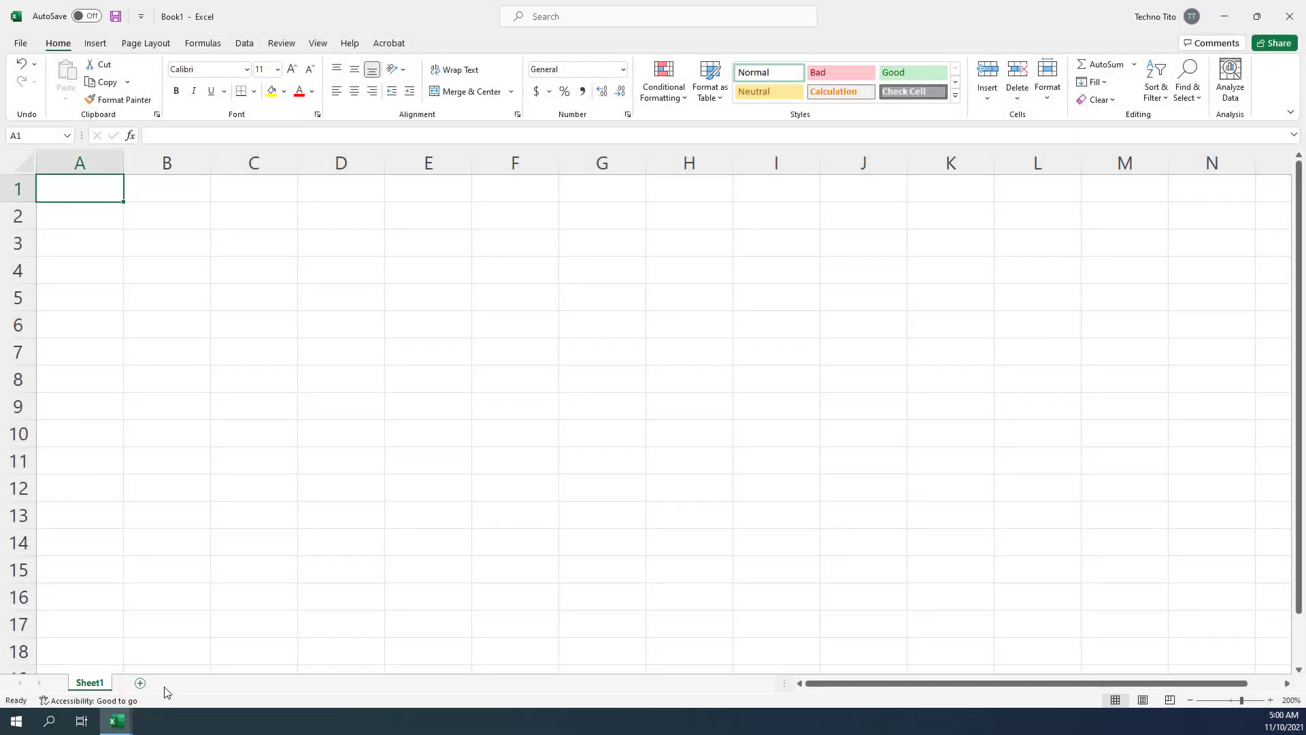
click(97, 687)
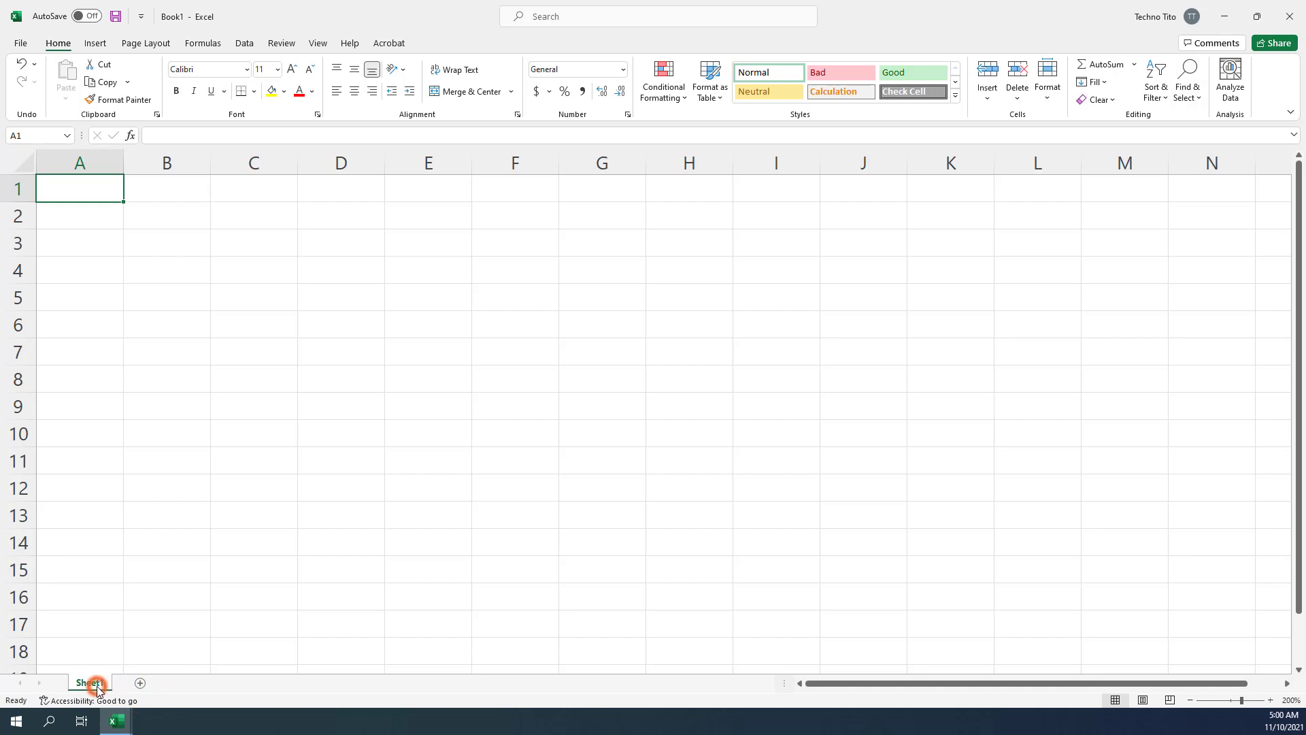
click(141, 684)
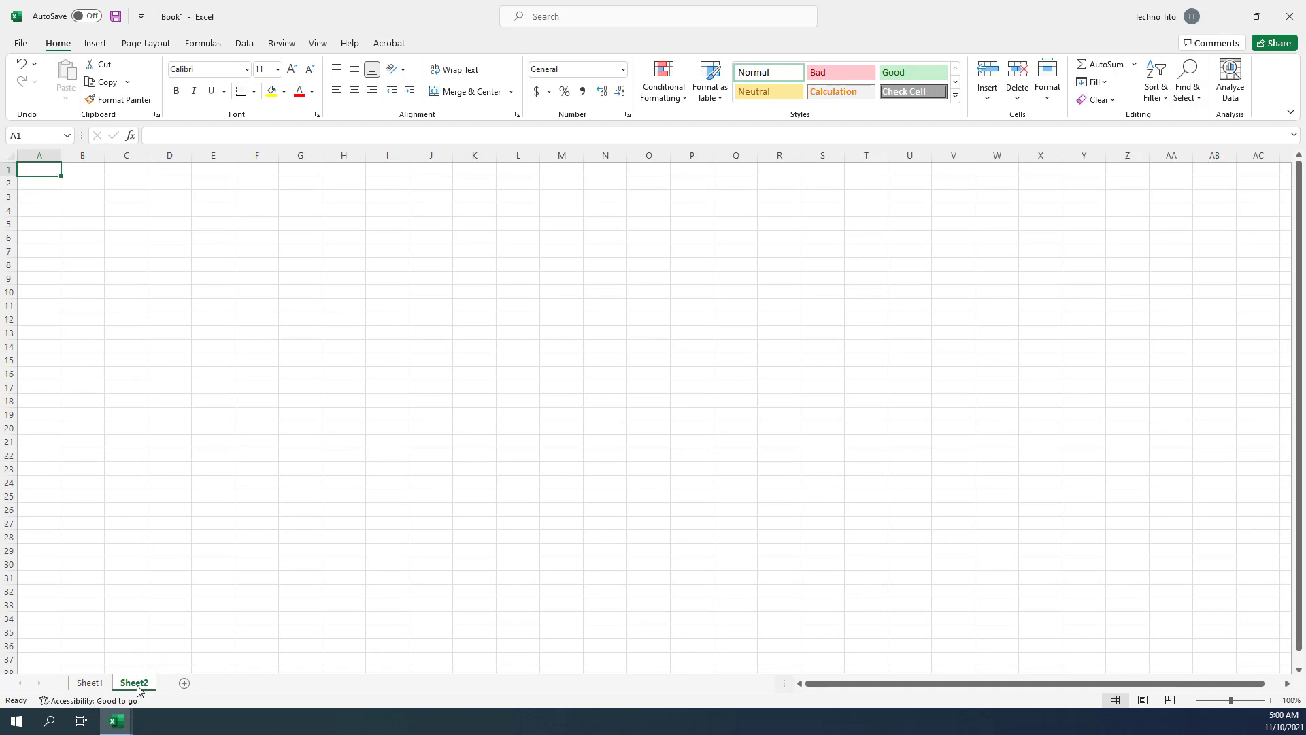
click(95, 684)
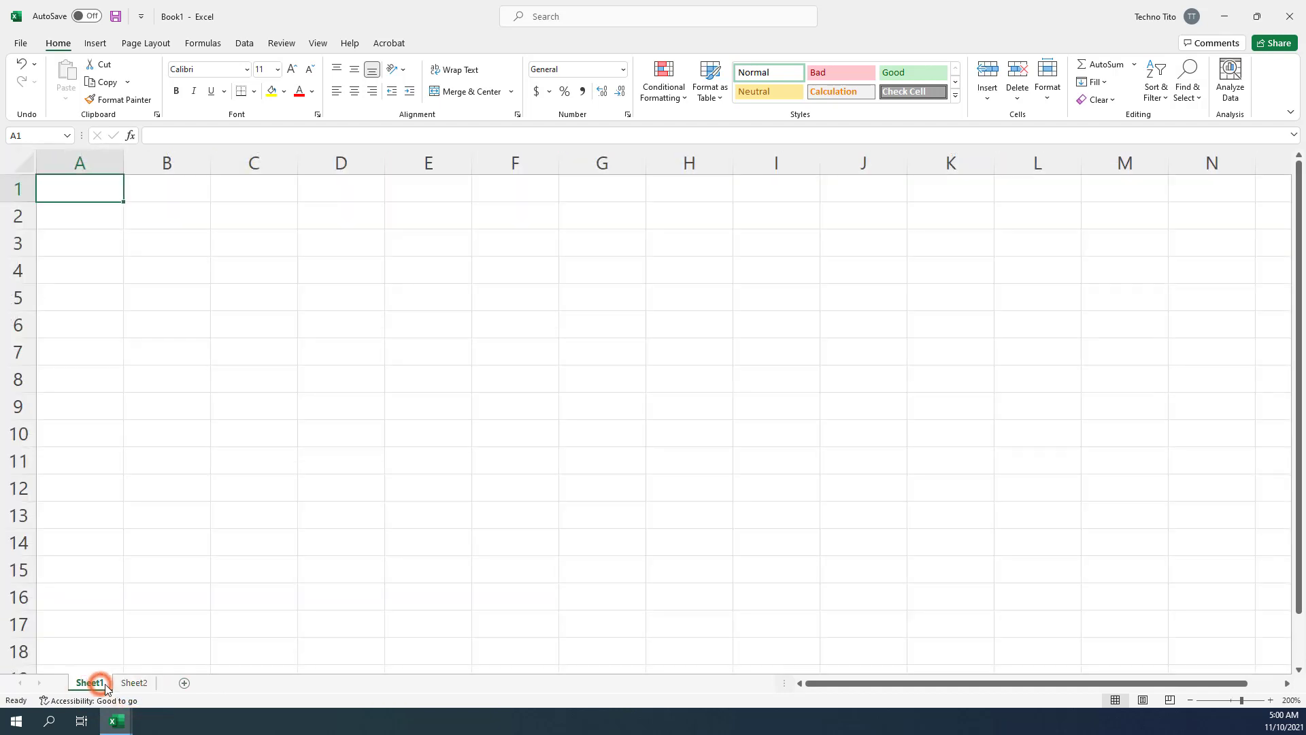
click(144, 686)
click(184, 683)
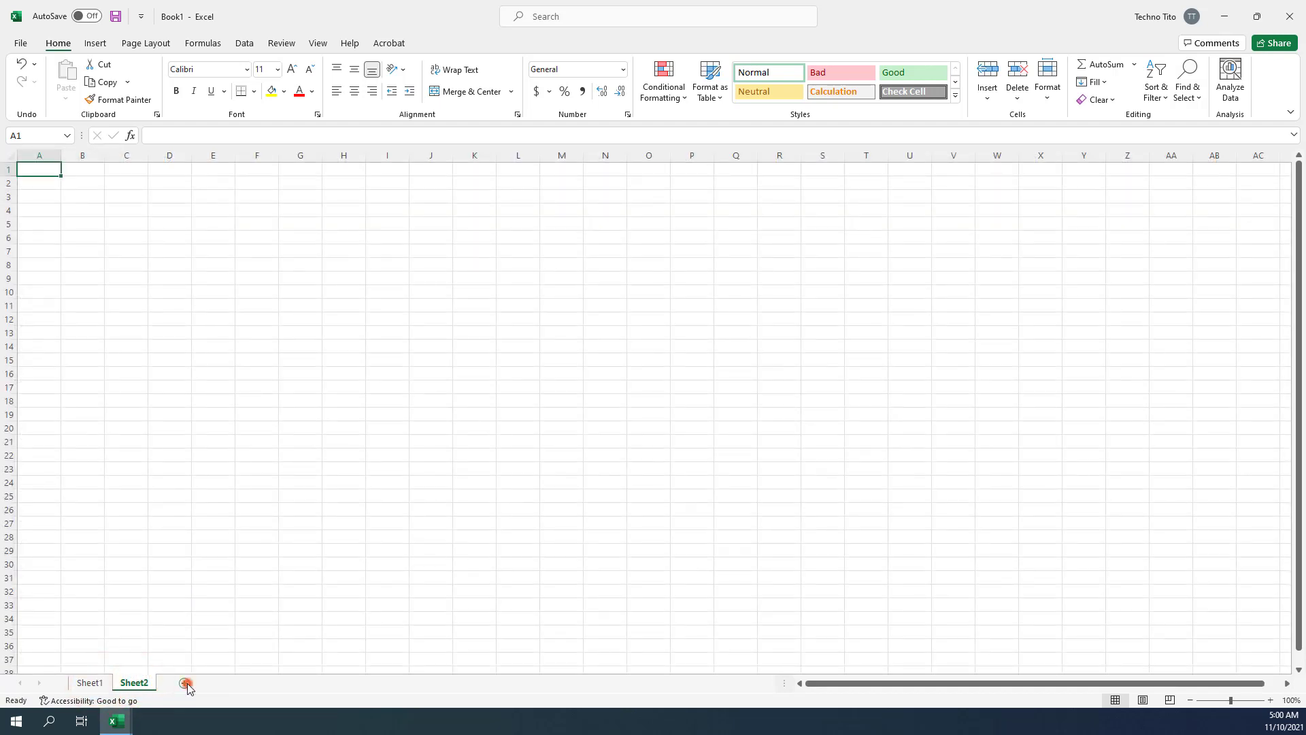
click(229, 683)
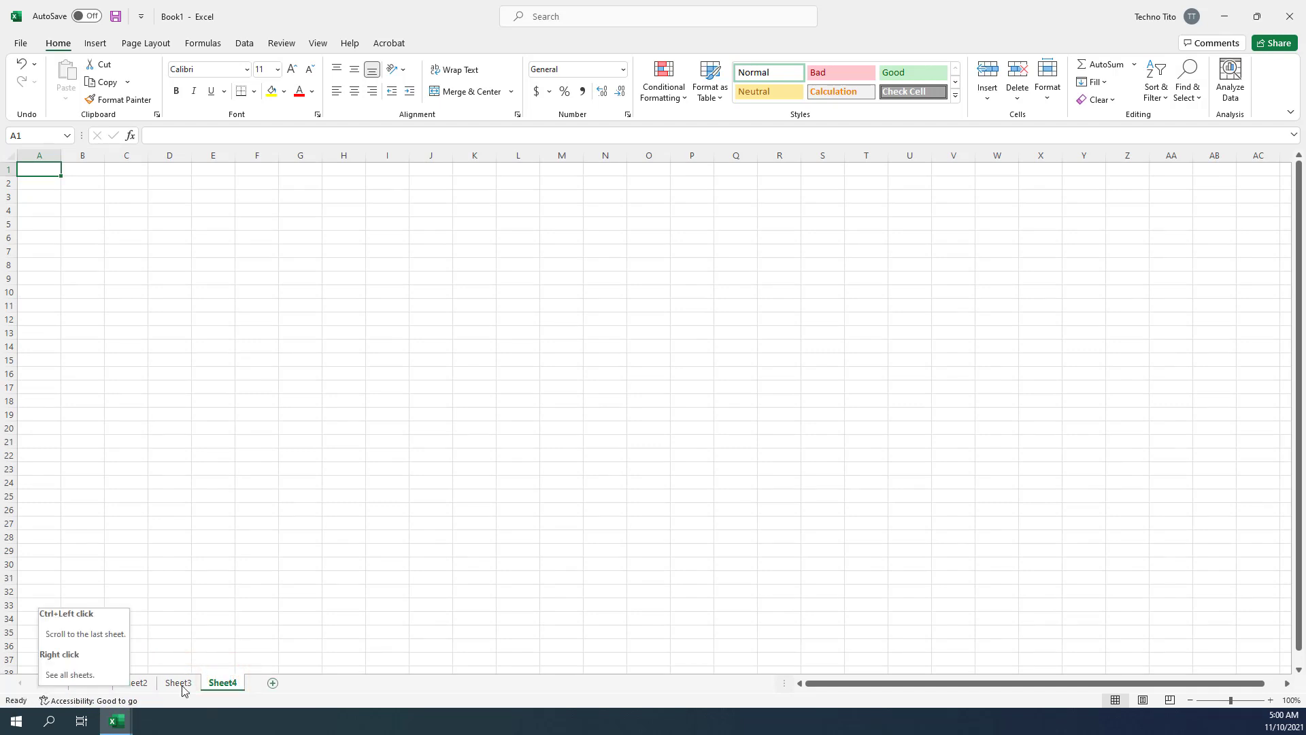
click(272, 683)
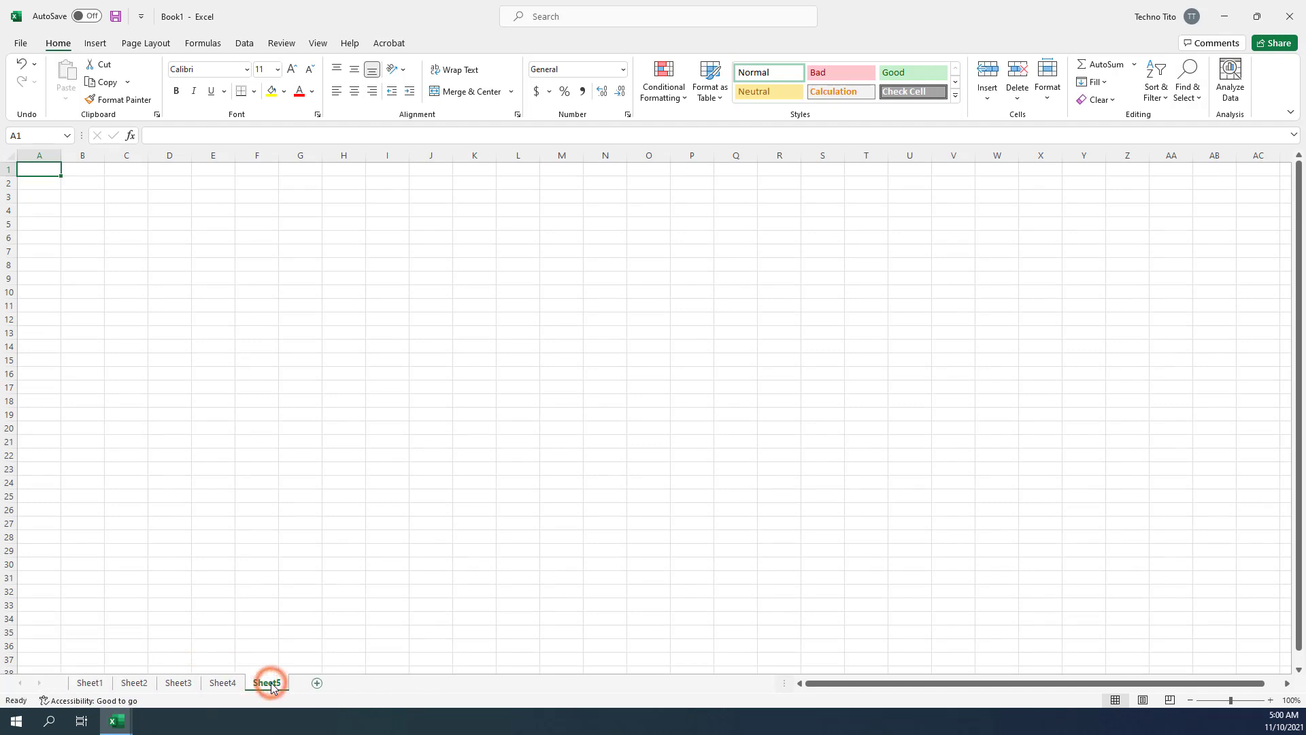
Reorder Sheet1 to the end of the sheets, after Sheet5, and move it back in front of Sheet2.
drag(94, 693, 294, 691)
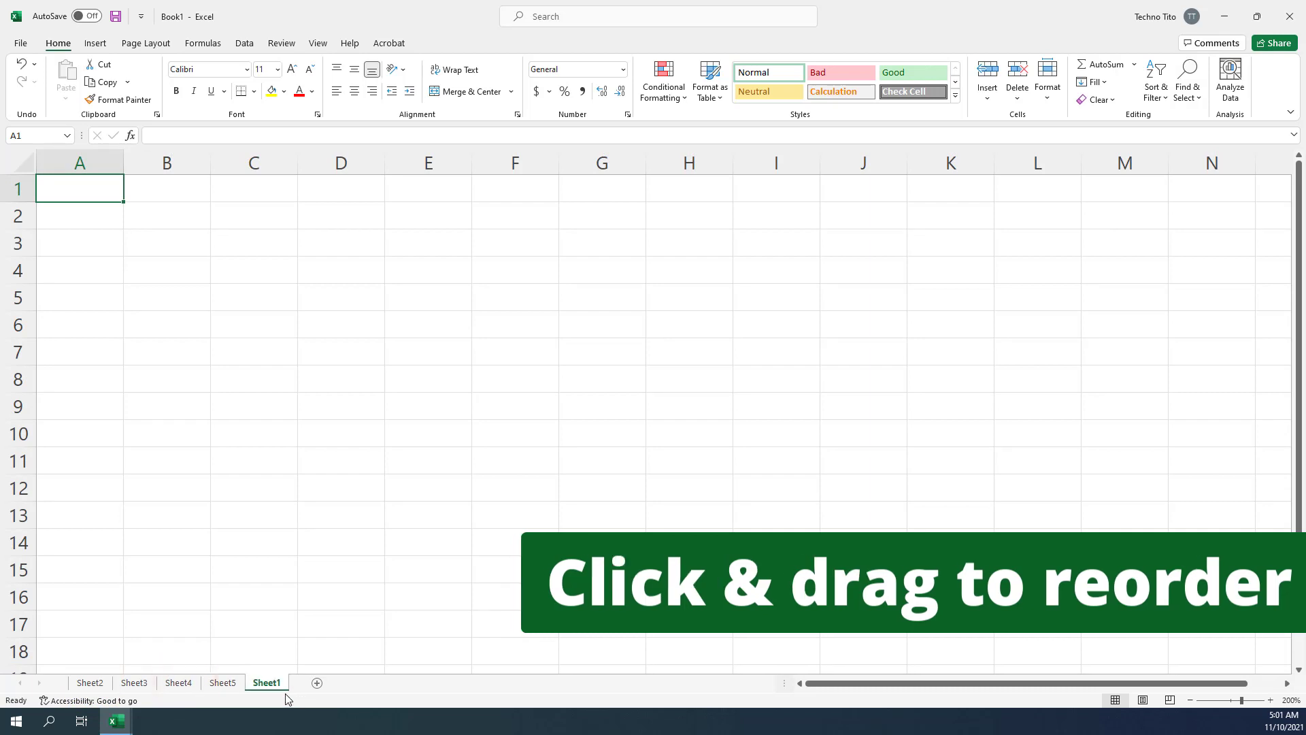
drag(130, 689, 85, 687)
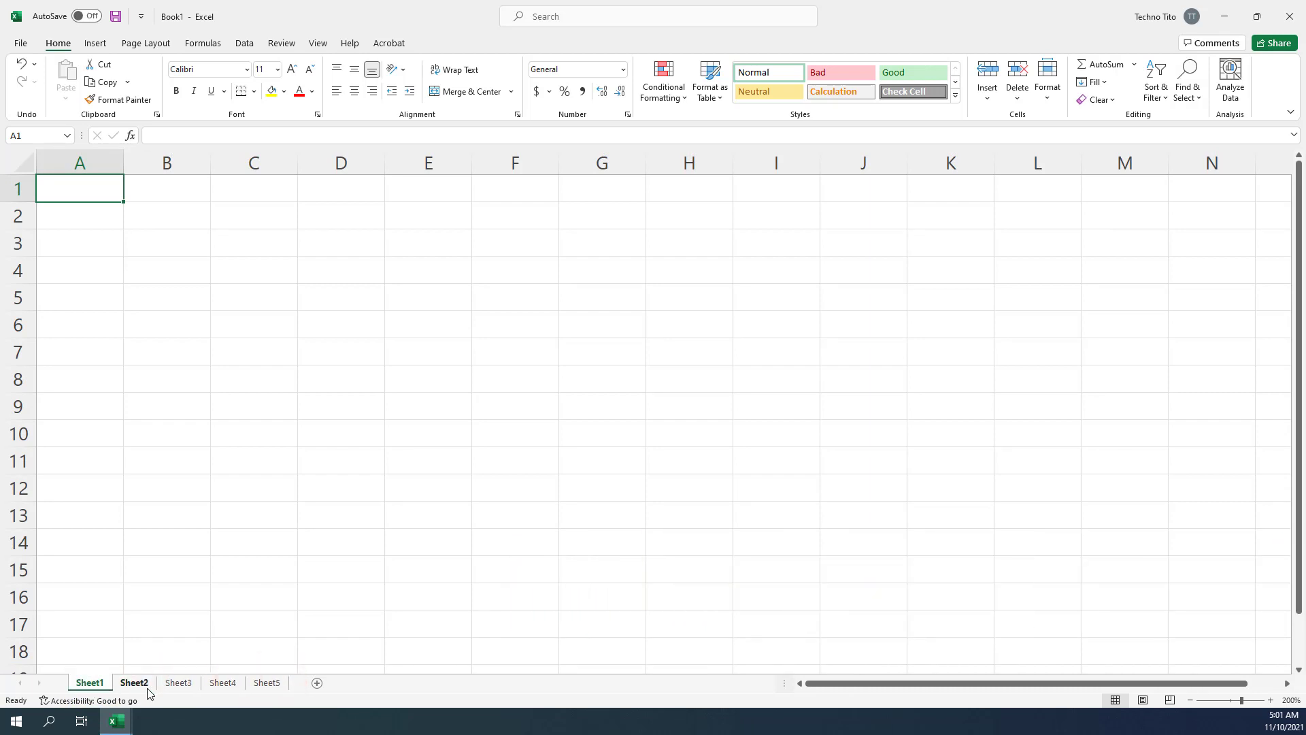
Rename Sheet1 as Orders.
right_click(95, 686)
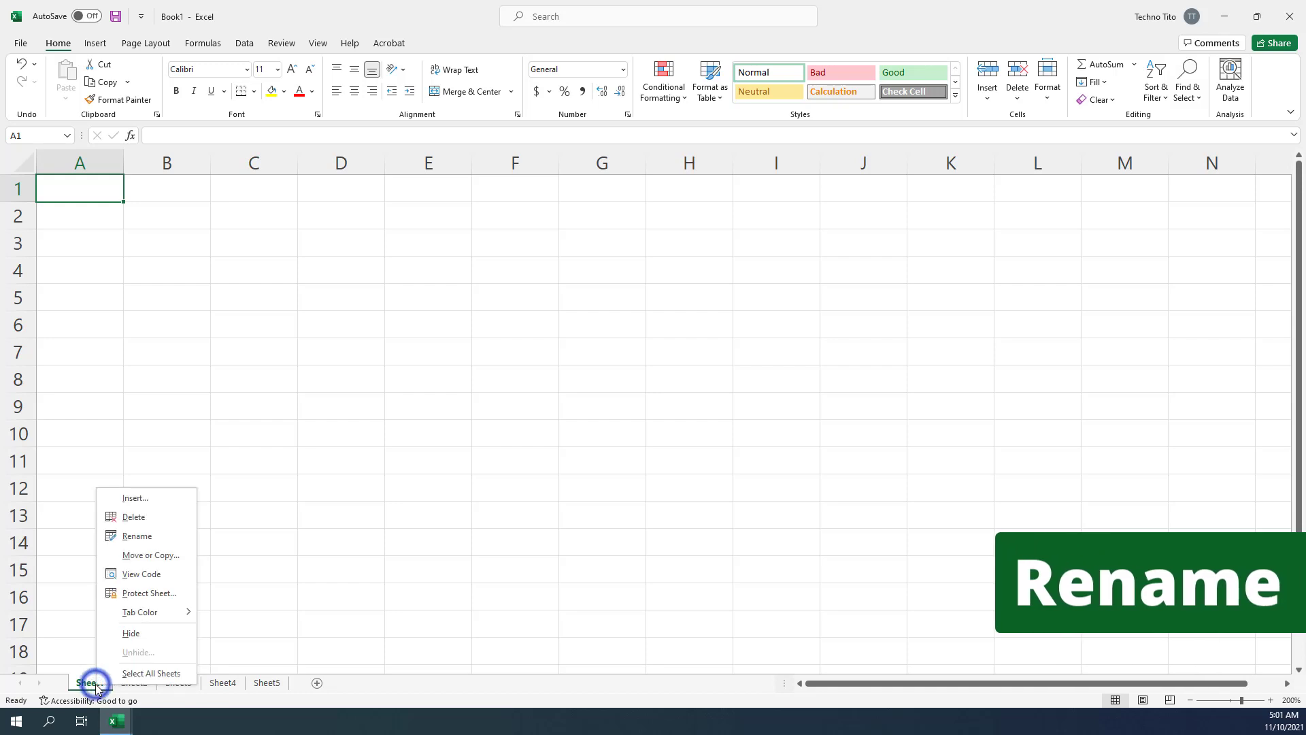
click(174, 538)
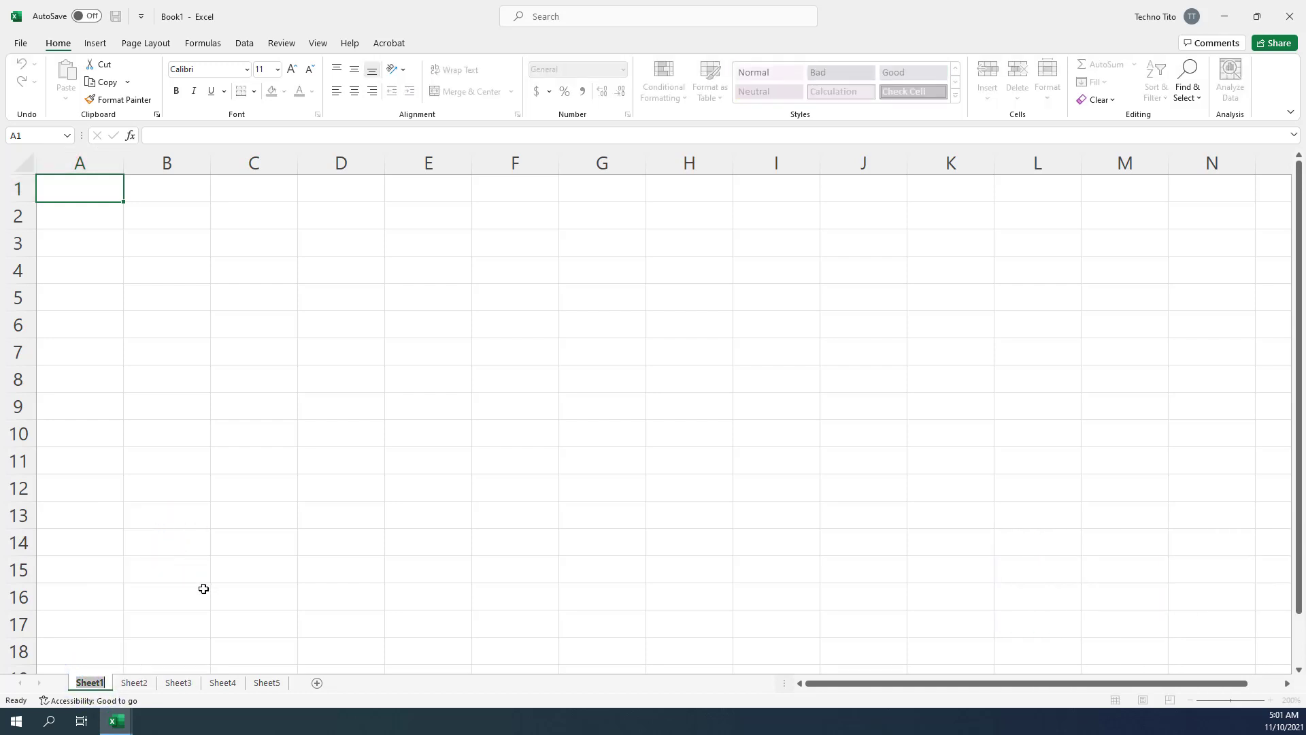
text(Orders)
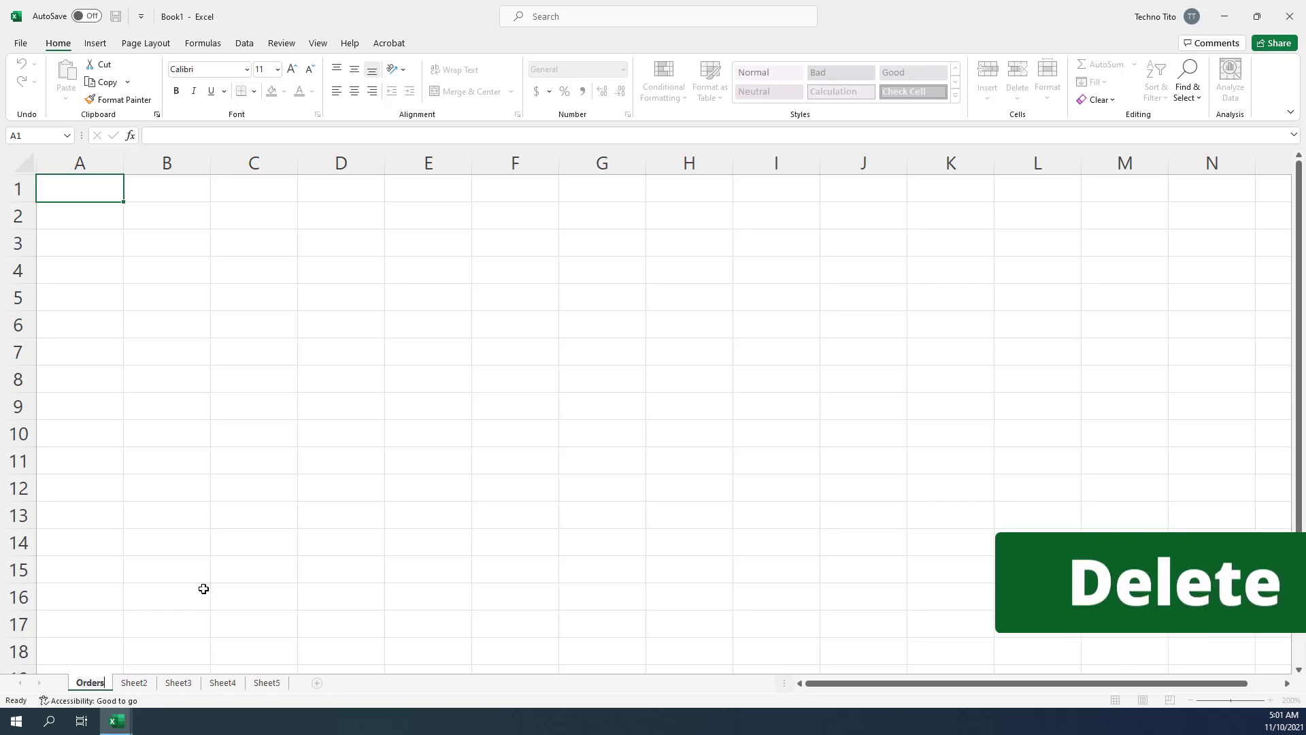
key(Return)
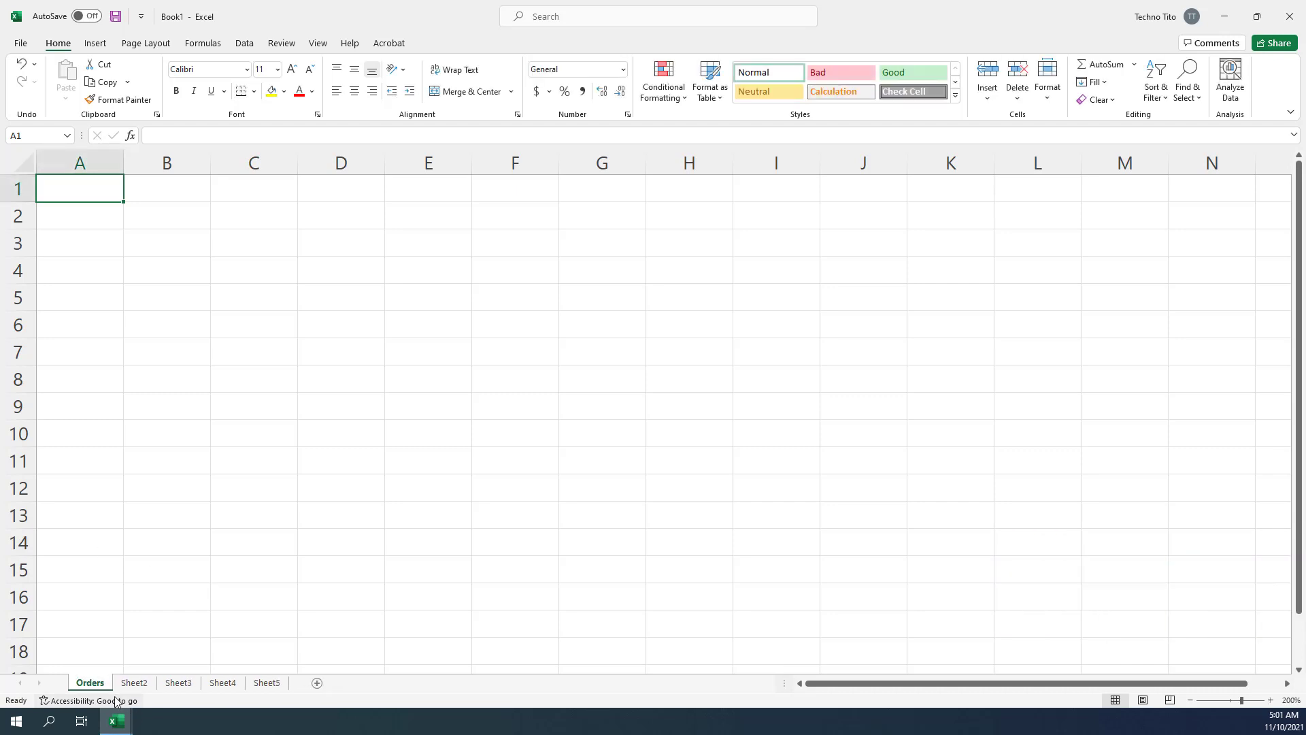
Enter "Data" in cell A1 of the Orders sheet and permanently delete that sheet.
click(84, 192)
text(Data)
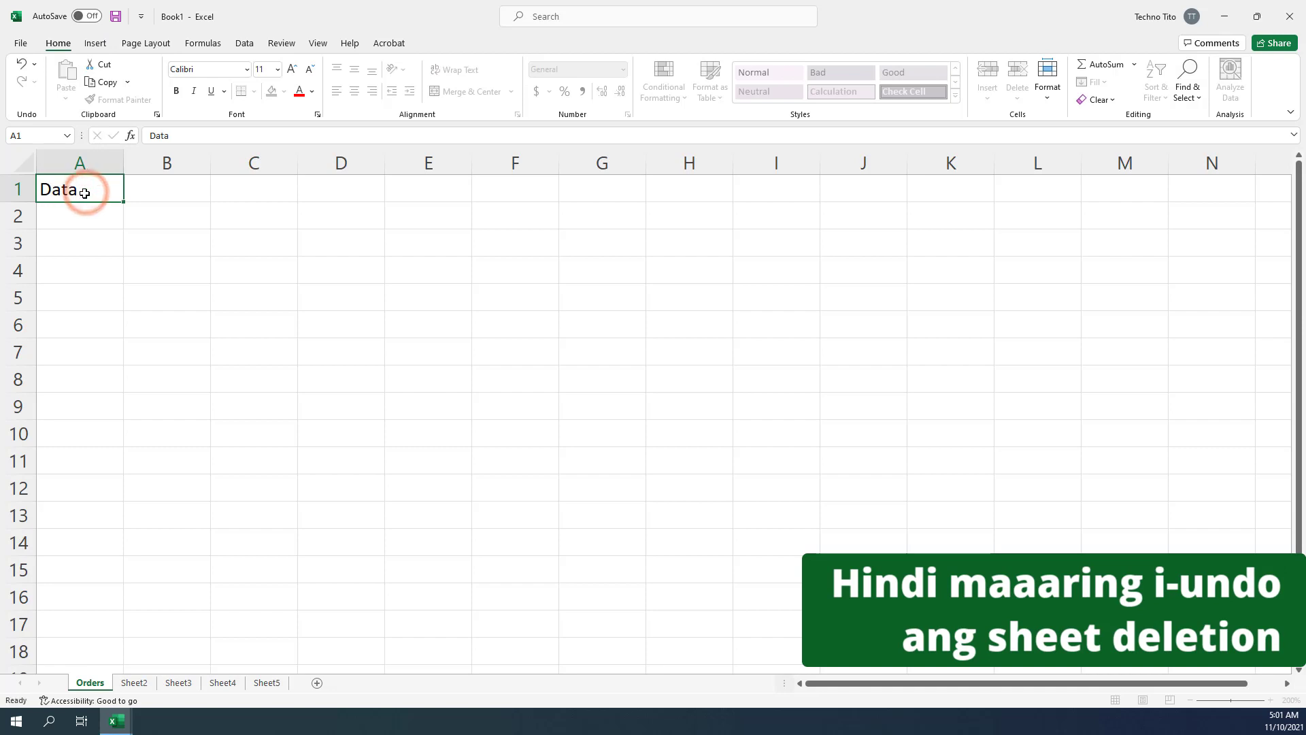
key(Return)
right_click(85, 682)
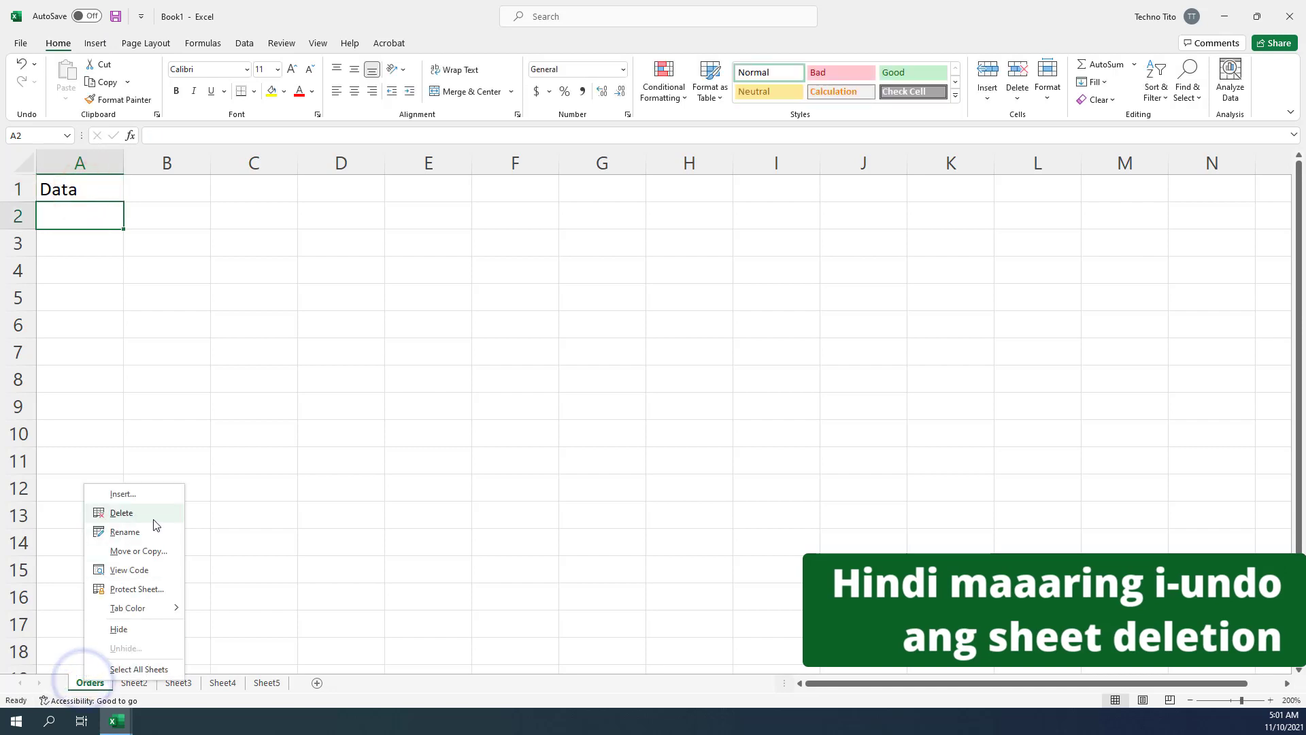
click(122, 512)
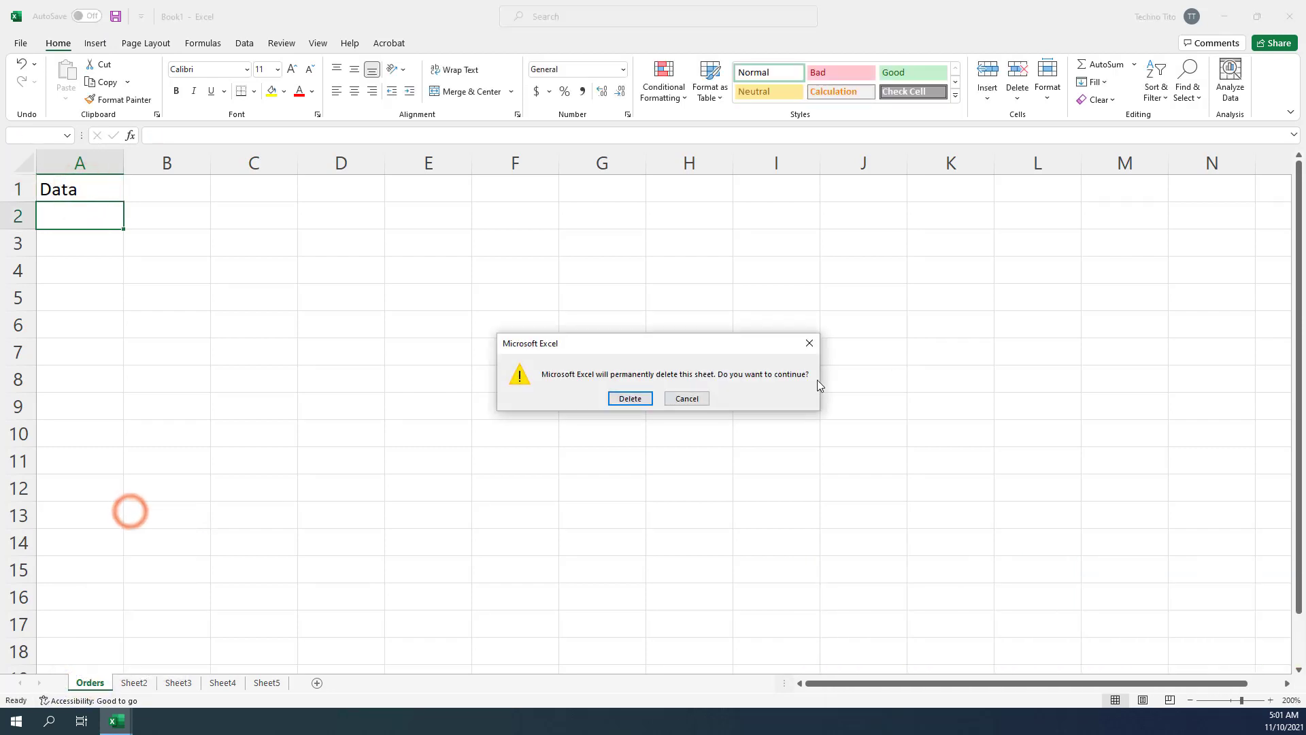
click(642, 398)
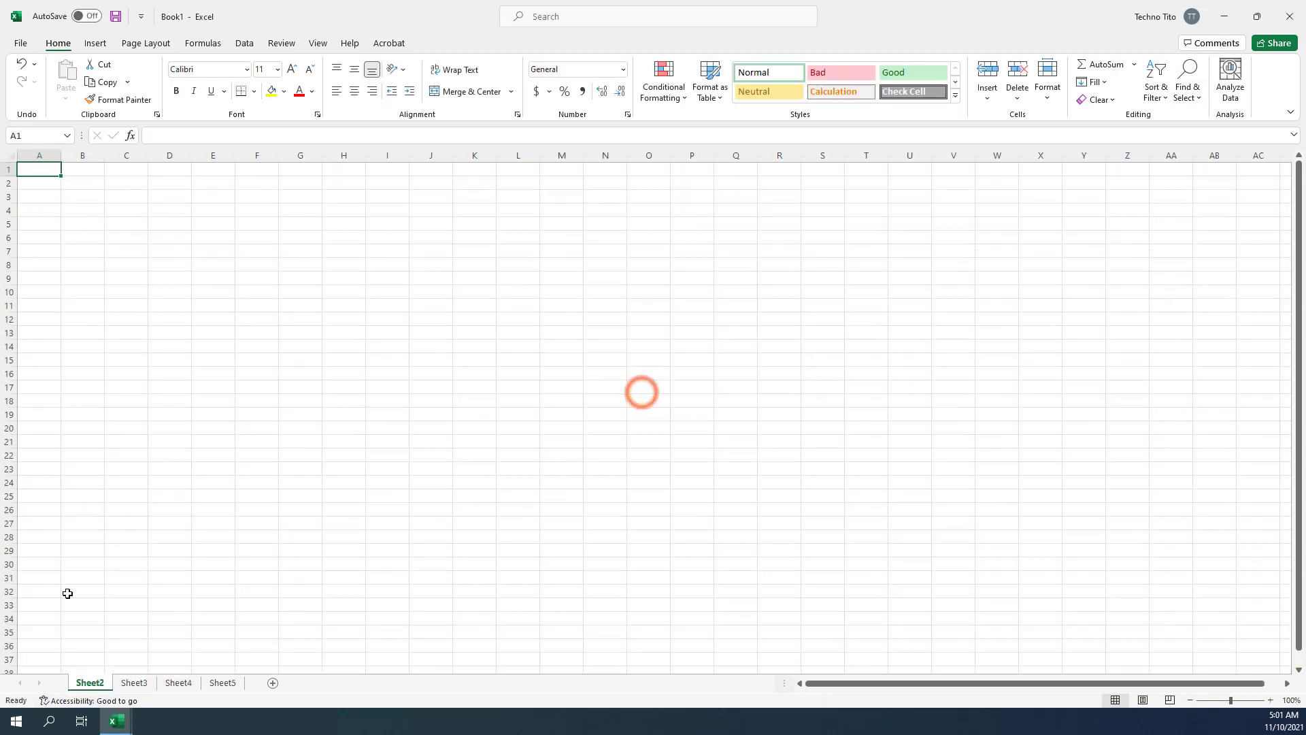
Create a copy of Sheet2 within Book1, placed before Sheet2.
right_click(106, 686)
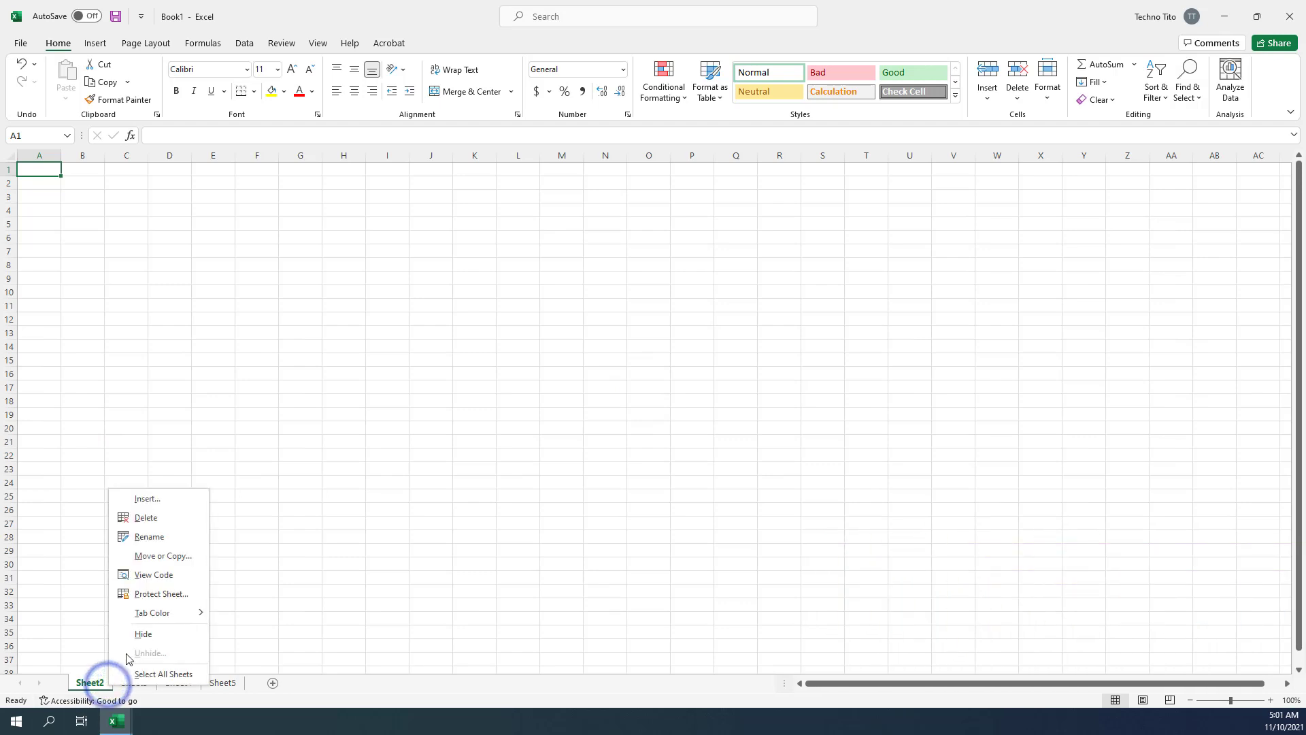
click(163, 556)
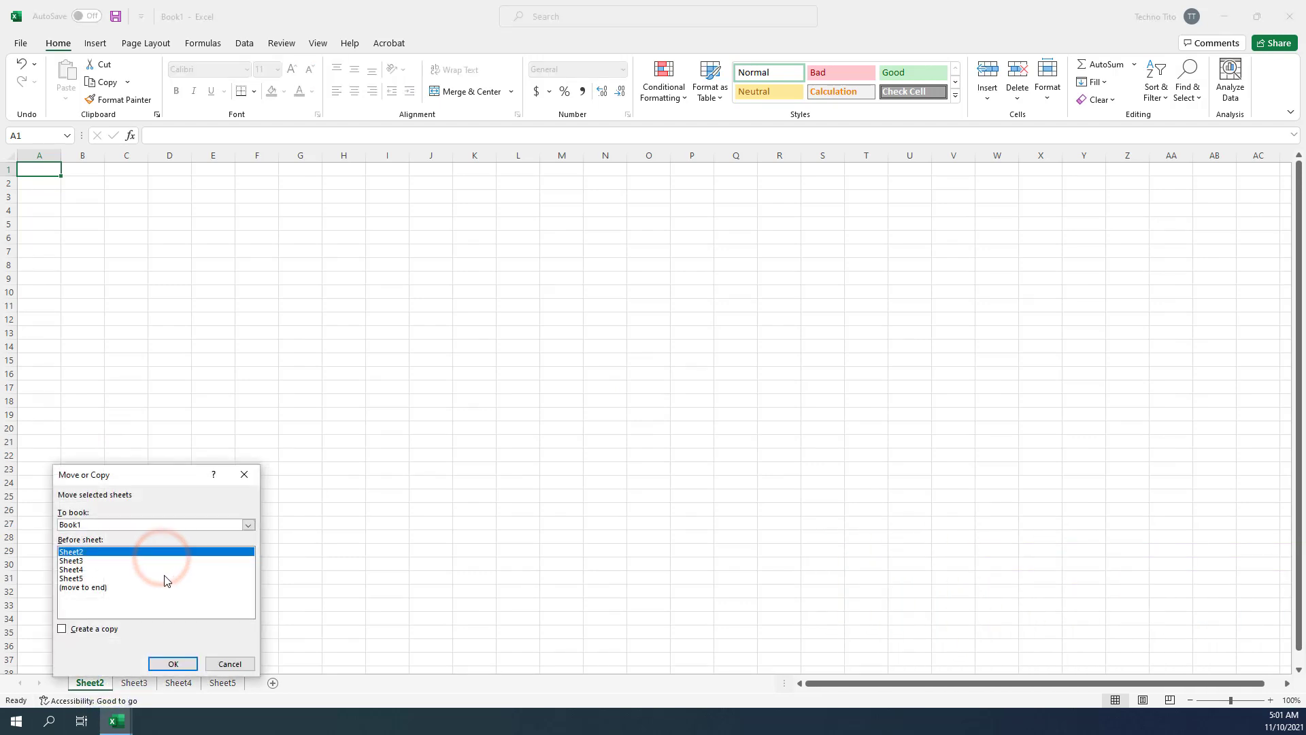
click(100, 589)
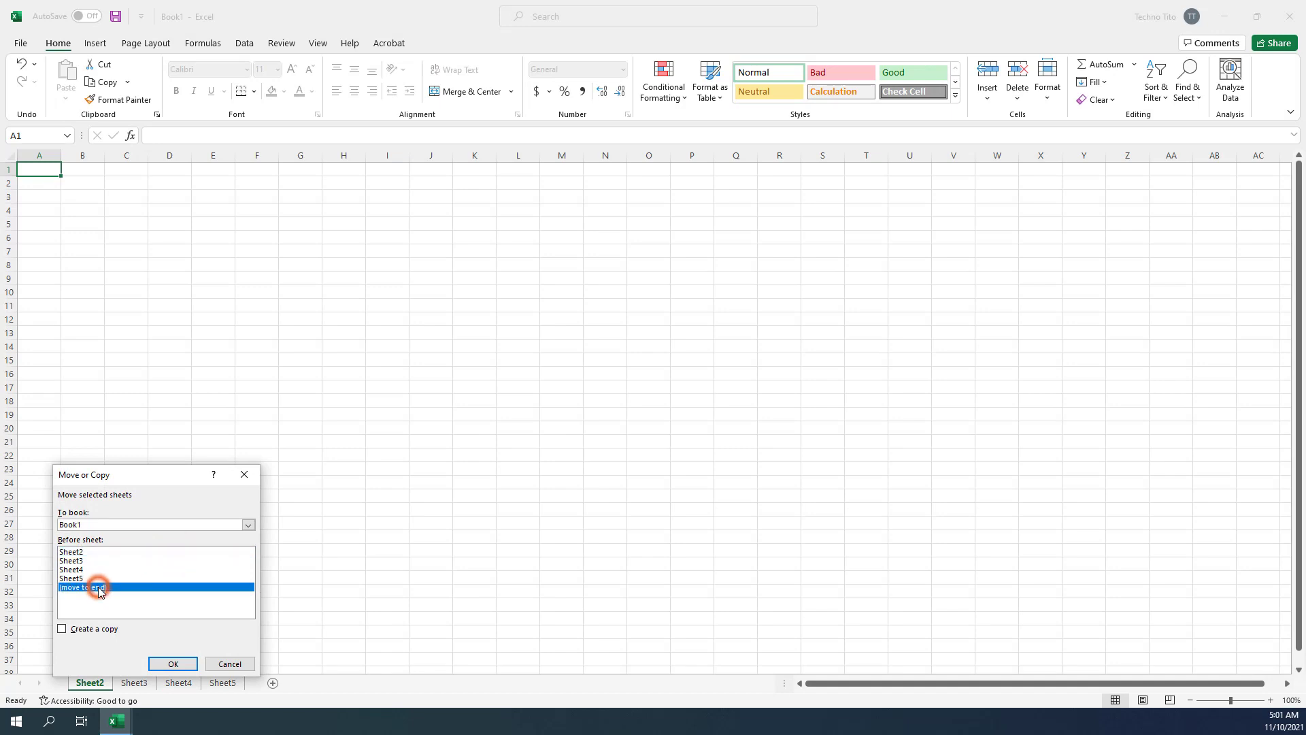
click(251, 526)
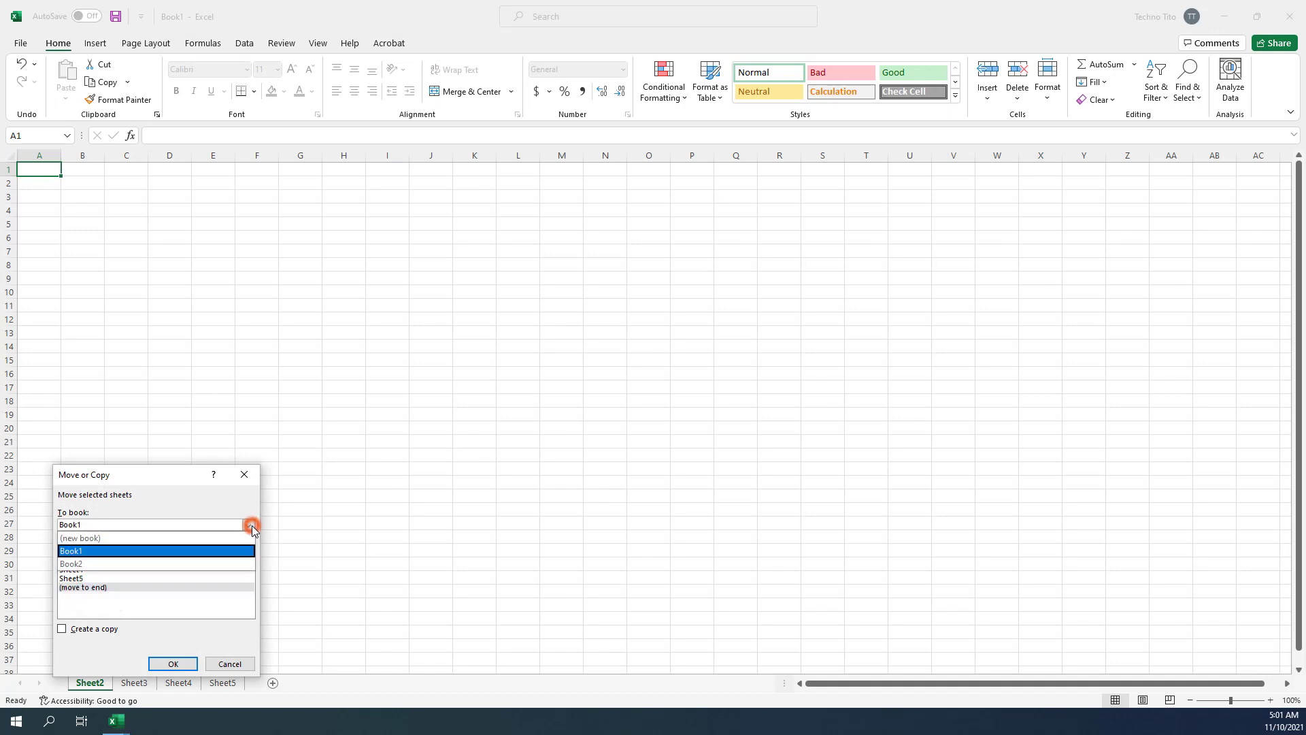
click(134, 567)
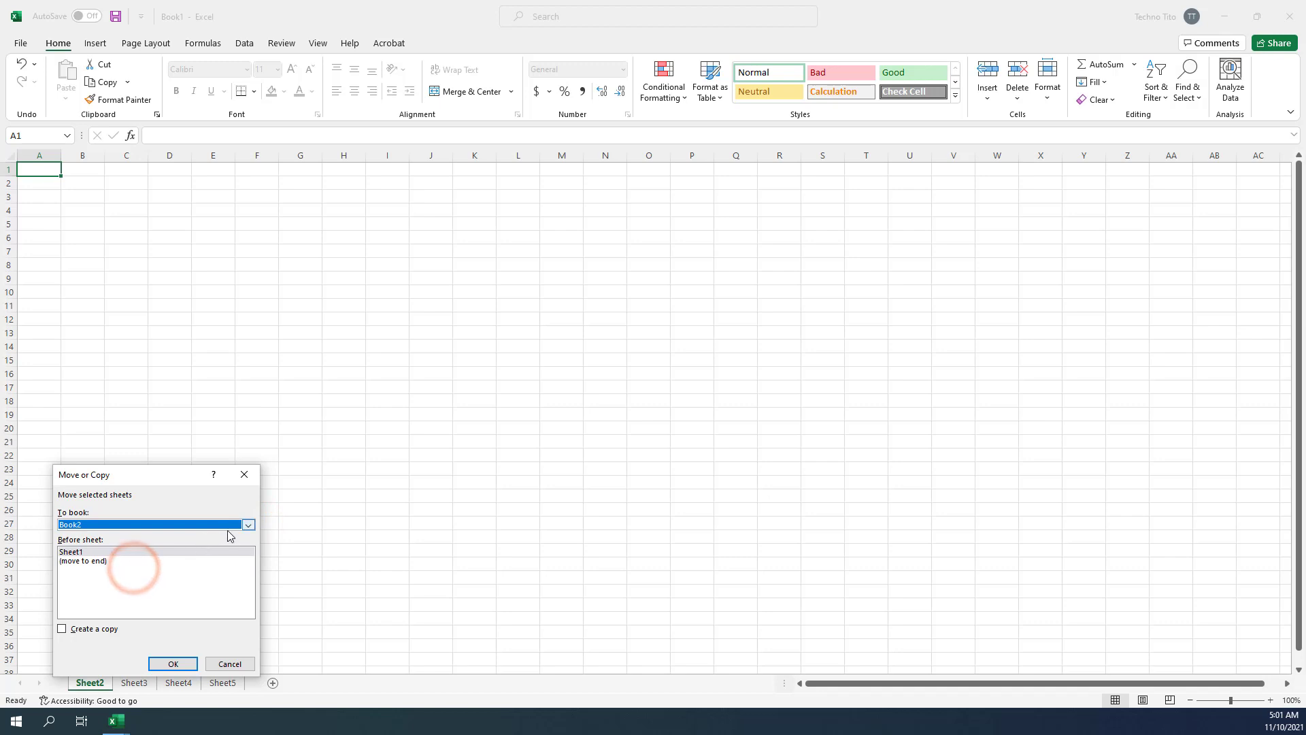
click(235, 526)
click(184, 552)
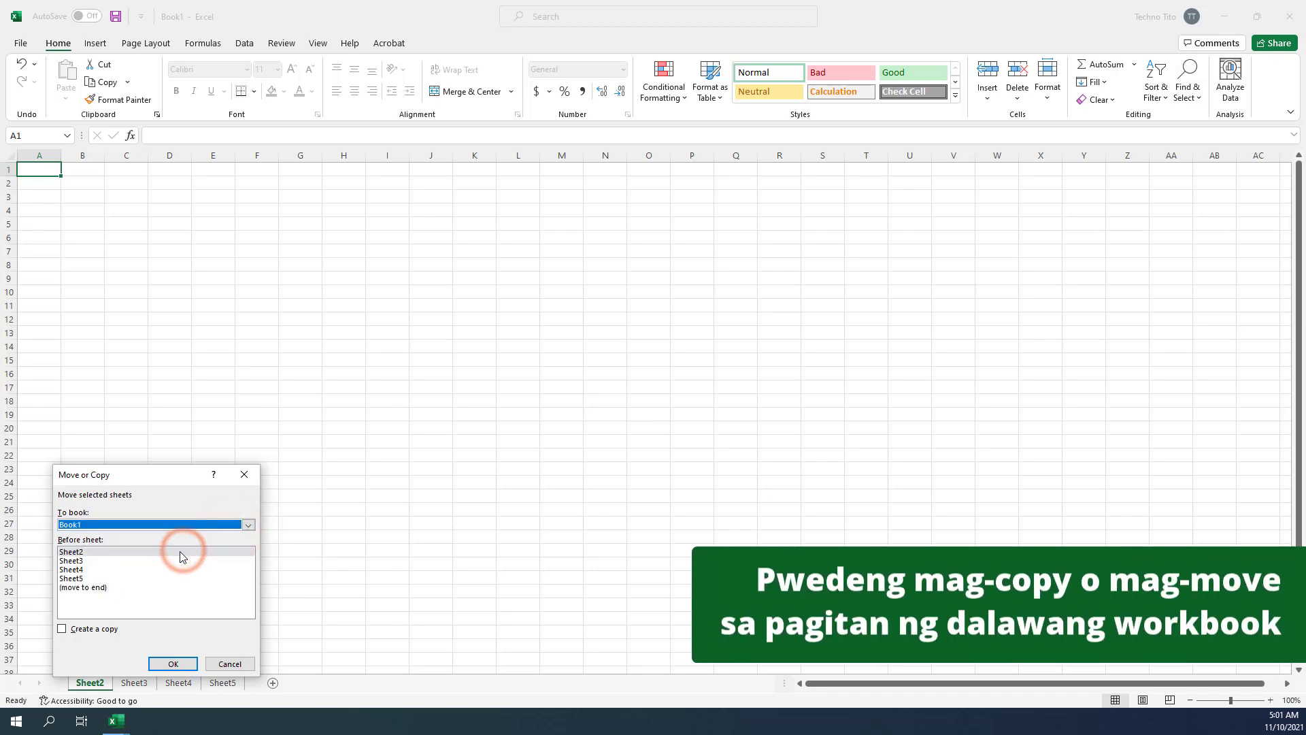
click(219, 525)
click(168, 552)
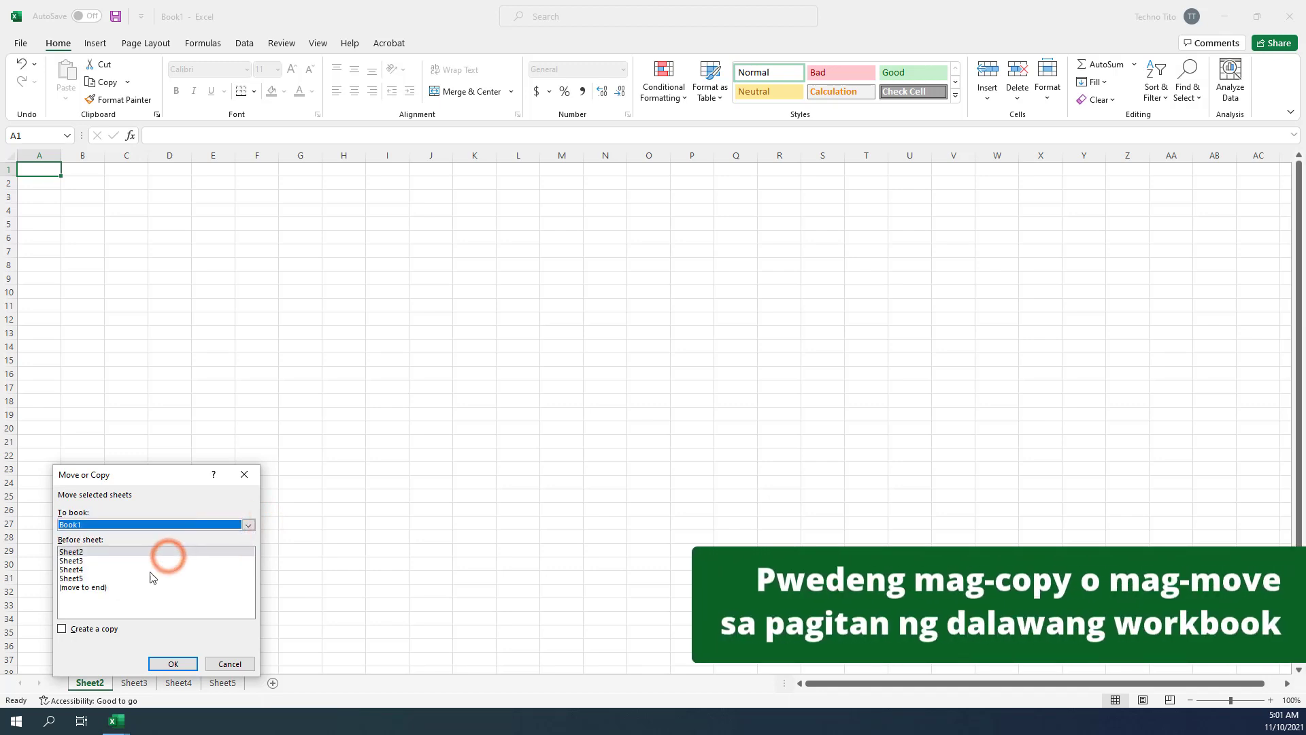
click(89, 629)
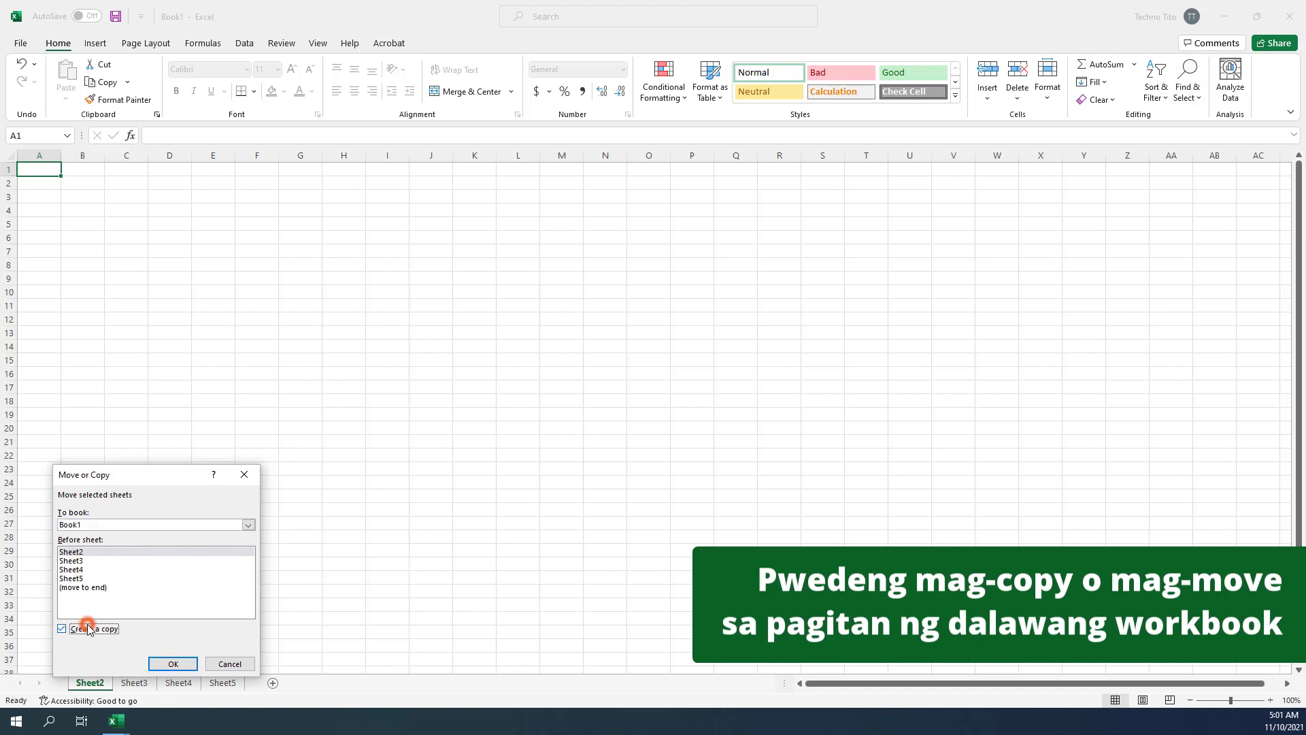
click(184, 670)
Colour the tab of the copied sheet Sheet2 (2) red and the tab of Sheet2 blue.
right_click(119, 682)
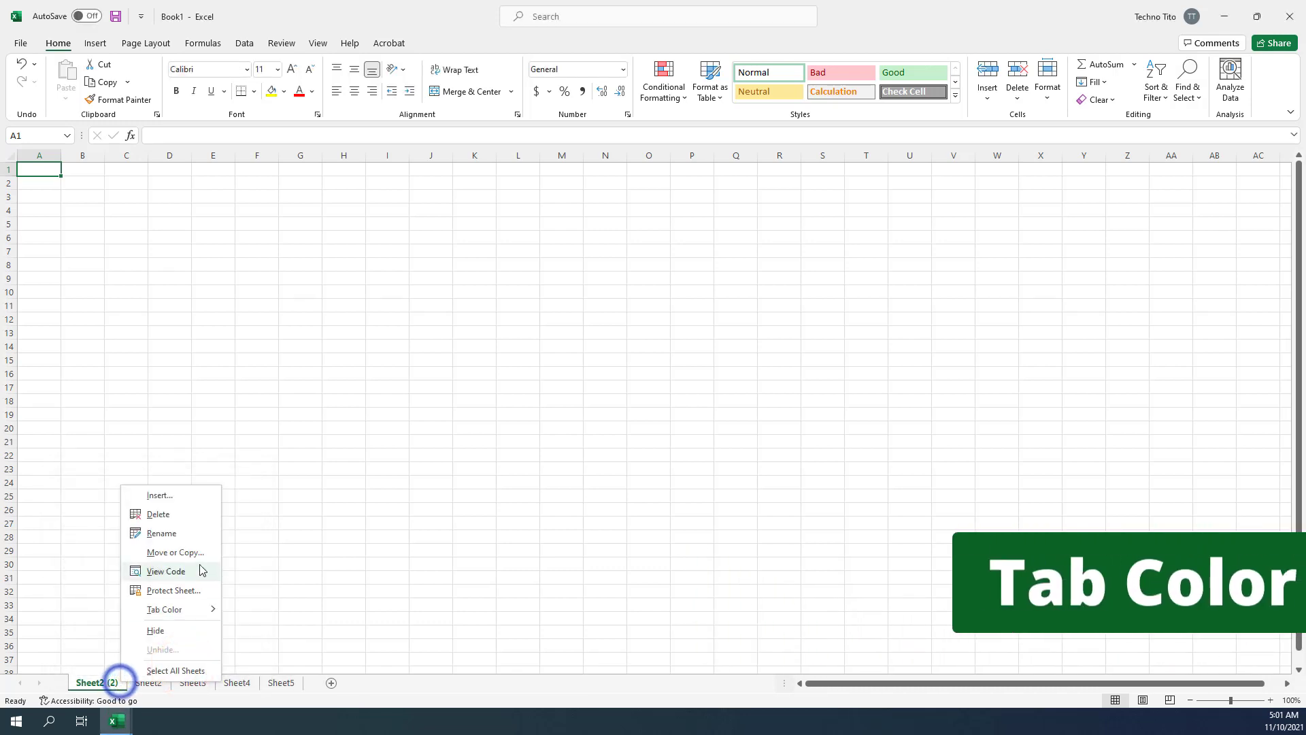
click(185, 608)
click(242, 646)
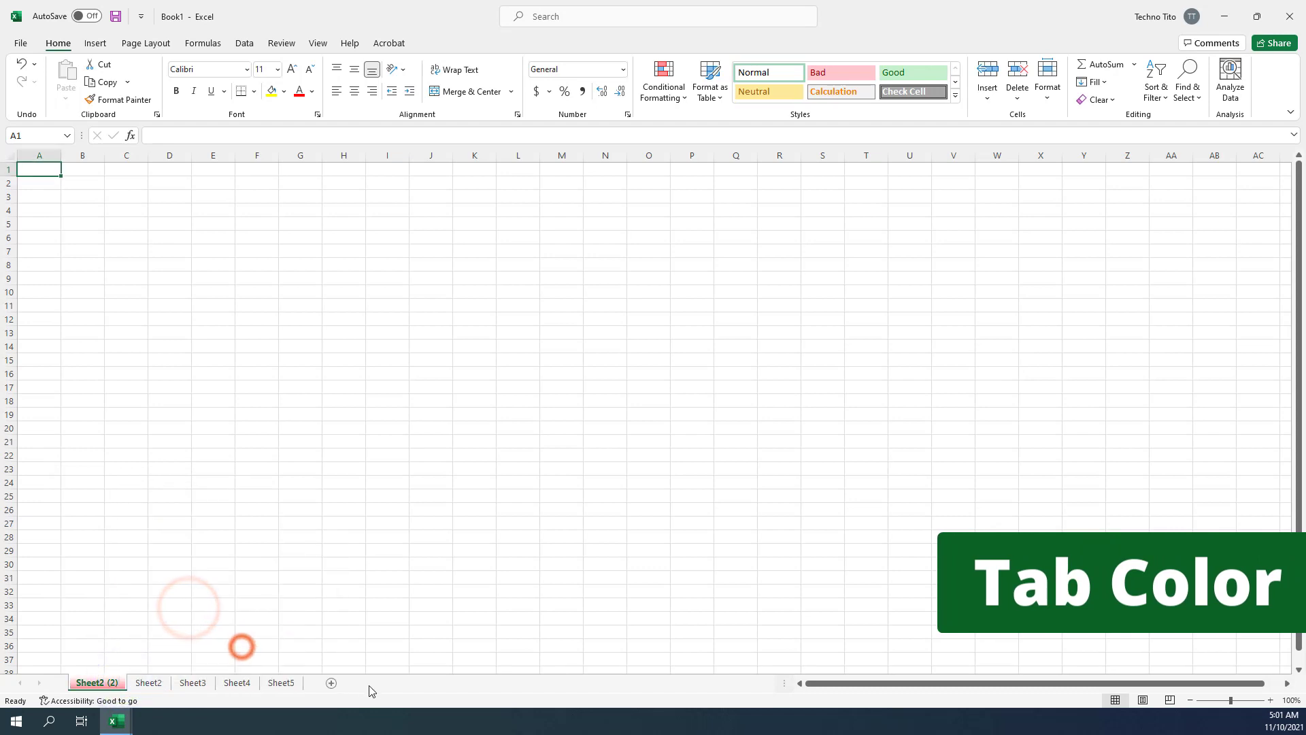
right_click(150, 683)
click(224, 604)
click(340, 650)
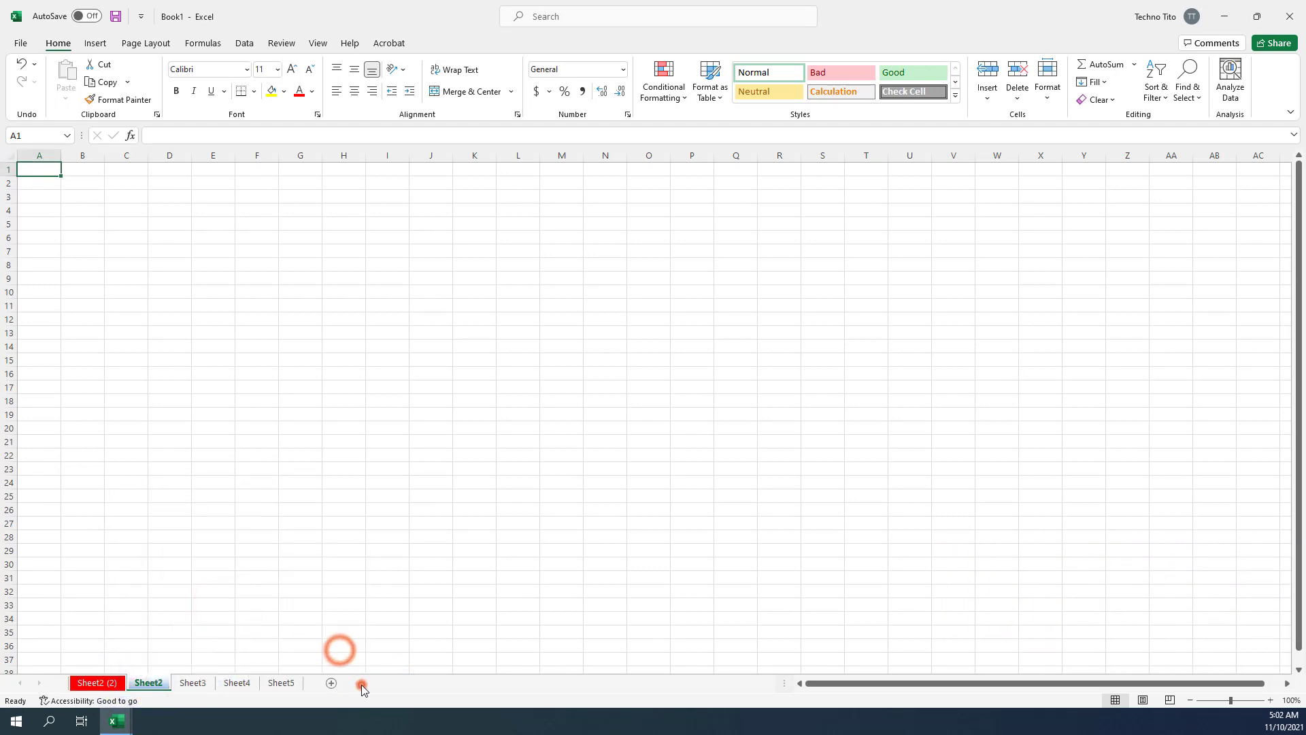
click(237, 682)
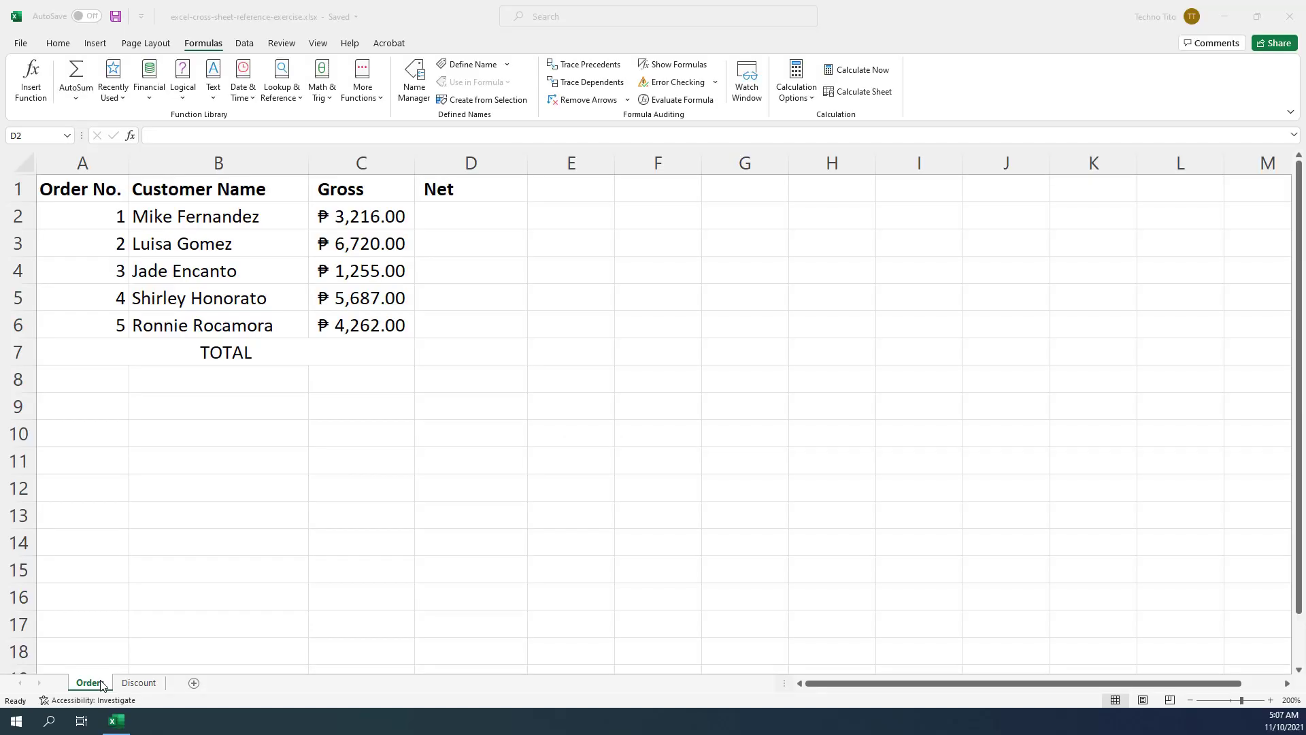
Review the order table on the Orders sheet and the discount rate on the Discount sheet.
click(100, 681)
click(487, 6)
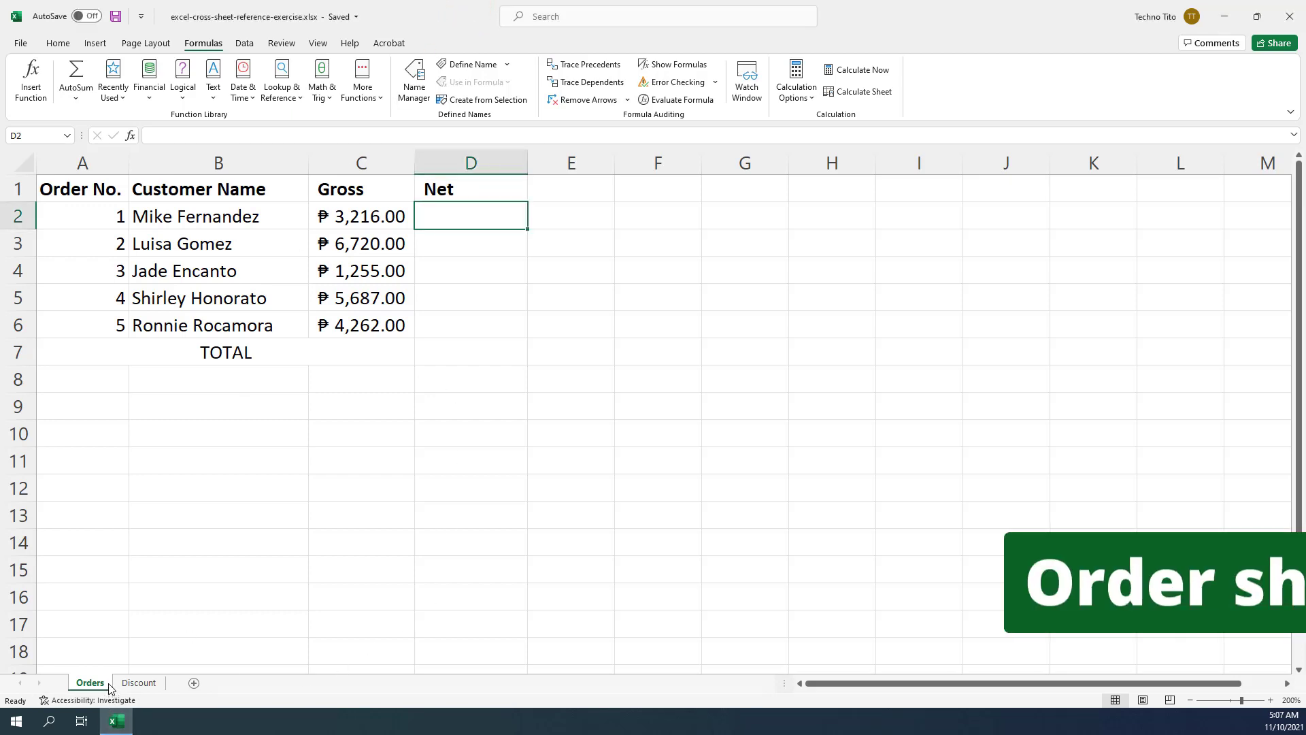
click(90, 683)
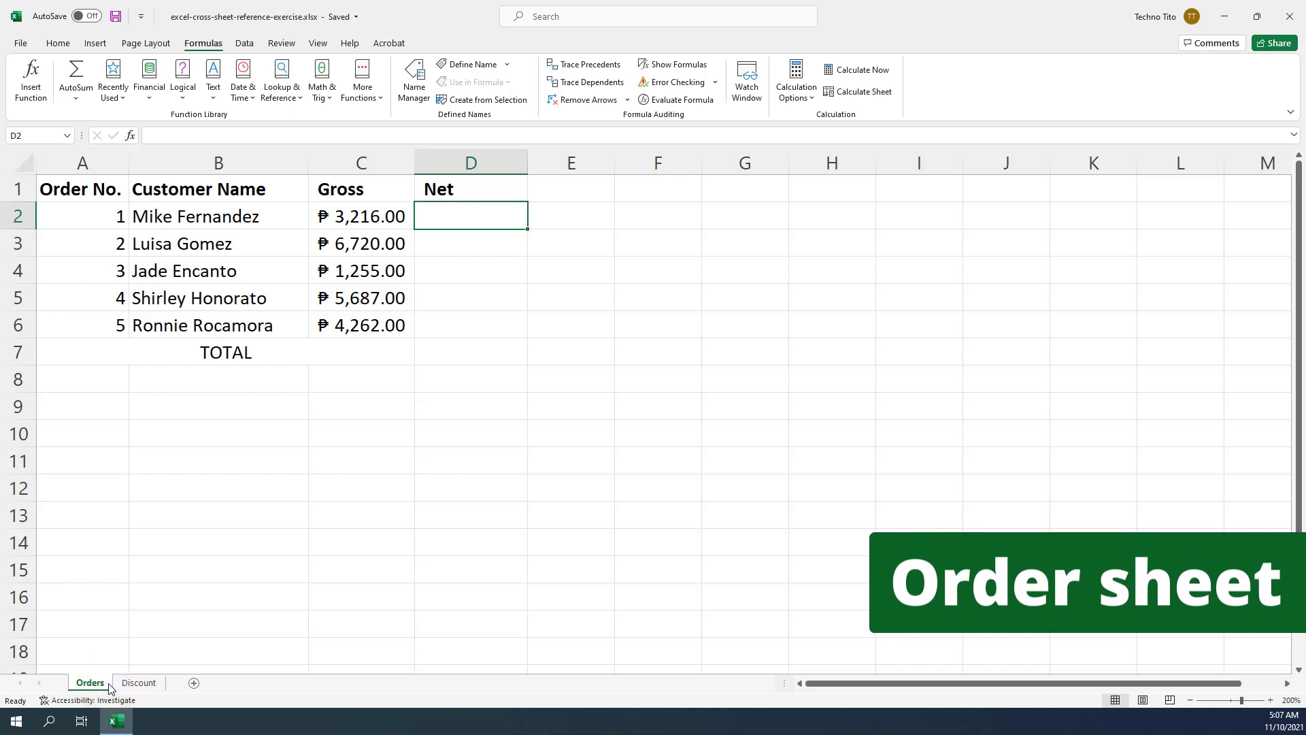
click(140, 683)
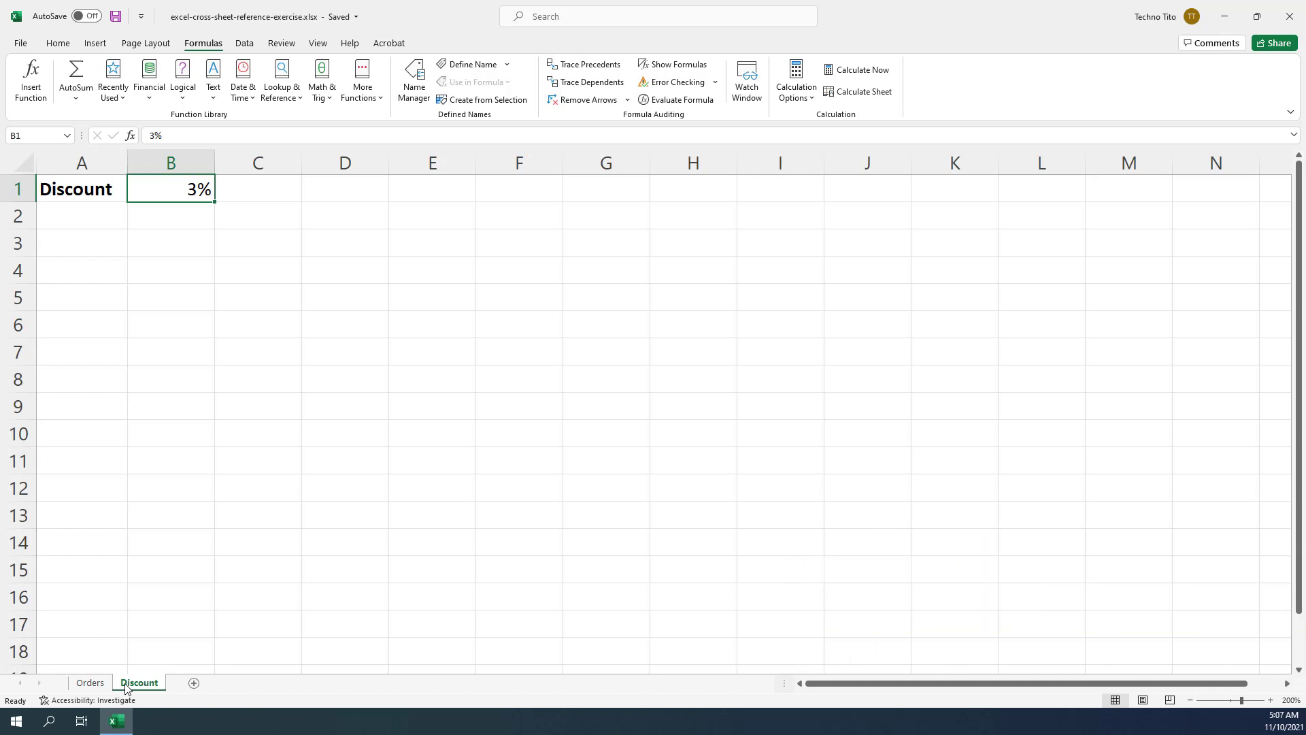
click(91, 682)
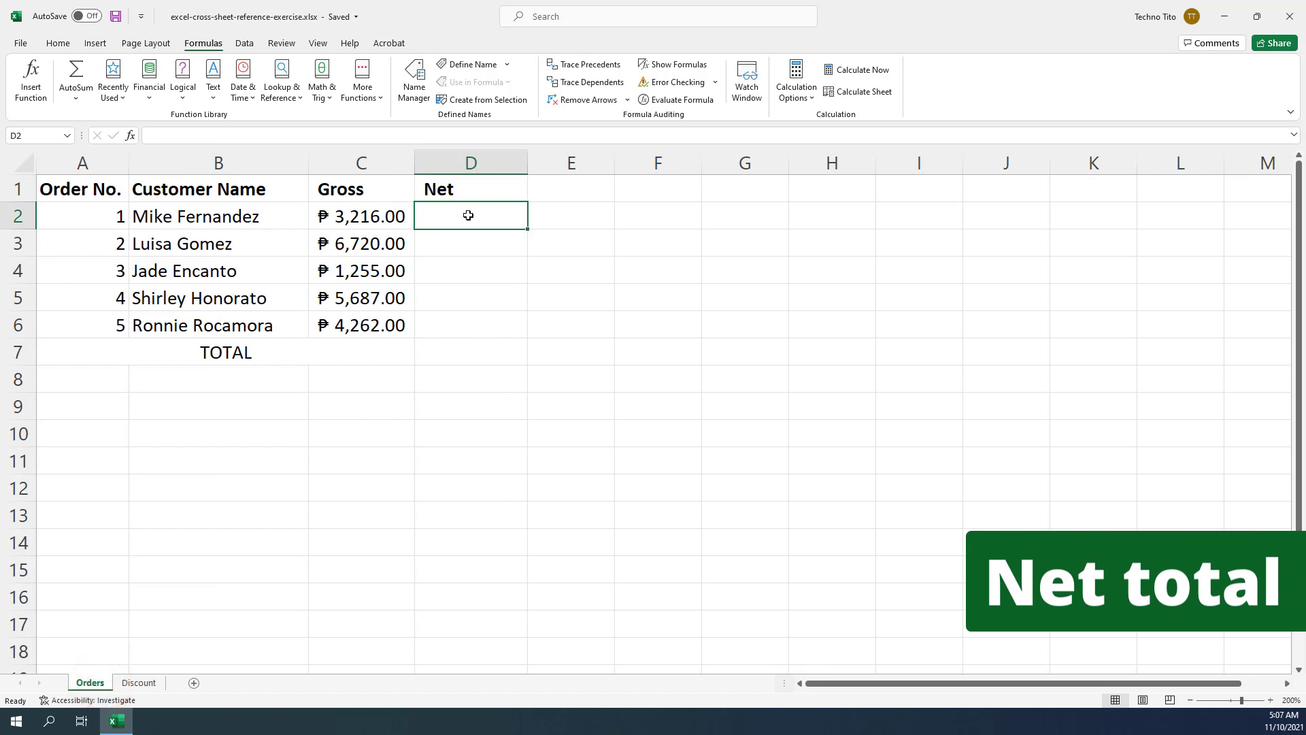
Enter the formula =C2-(C2*Discount!B1) in cell D2 of the Orders sheet.
double_click(512, 217)
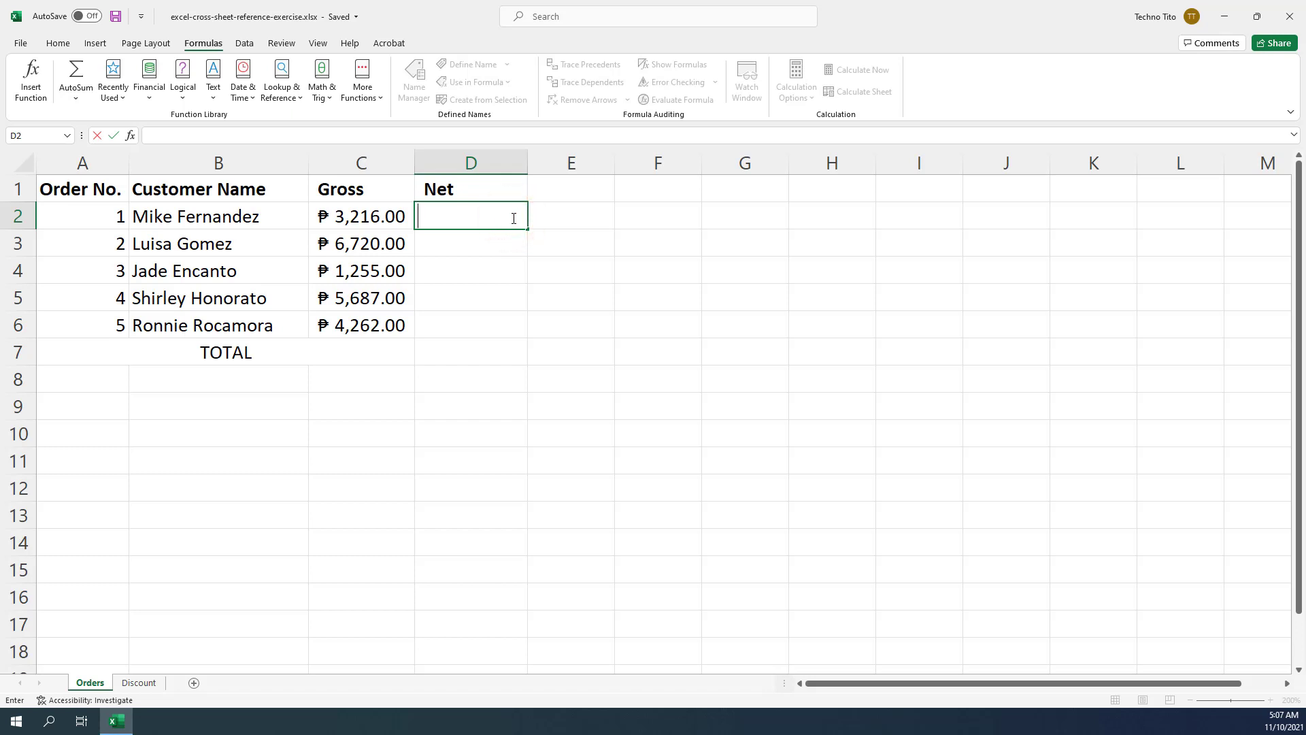
text(=C2)
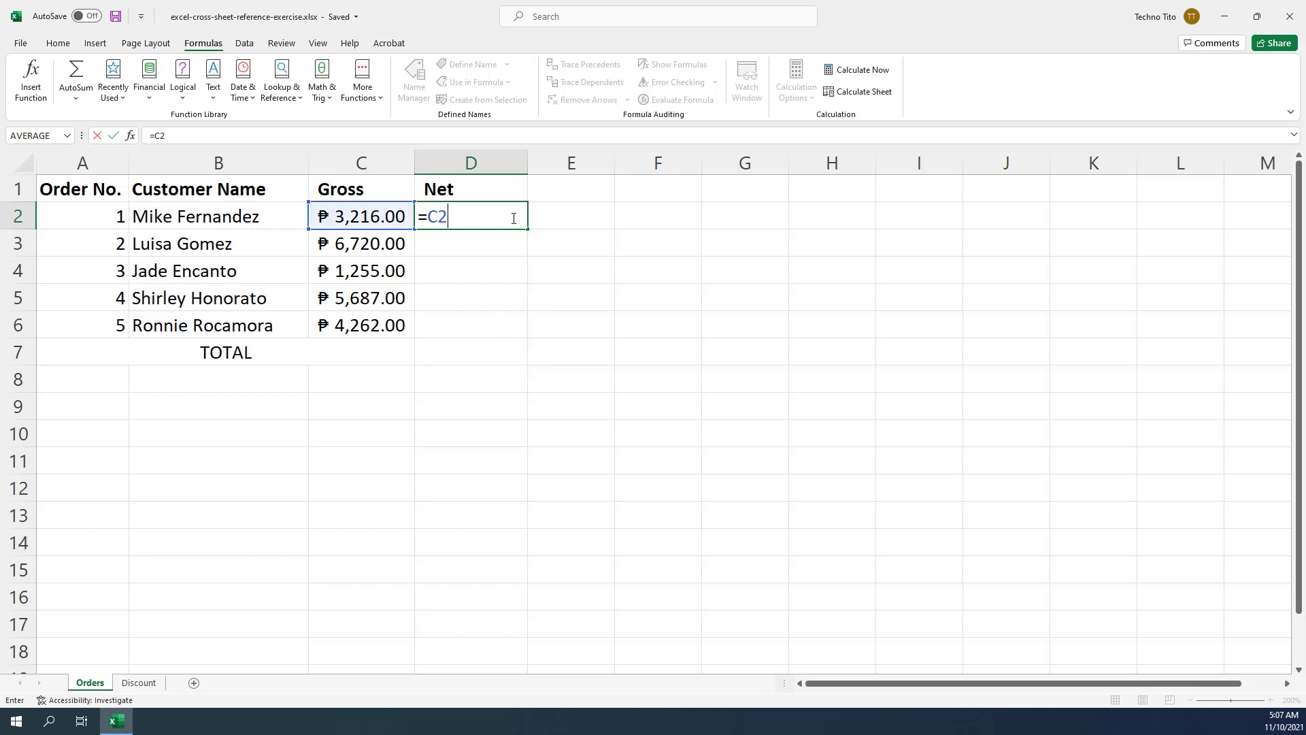
text(-(C2*)
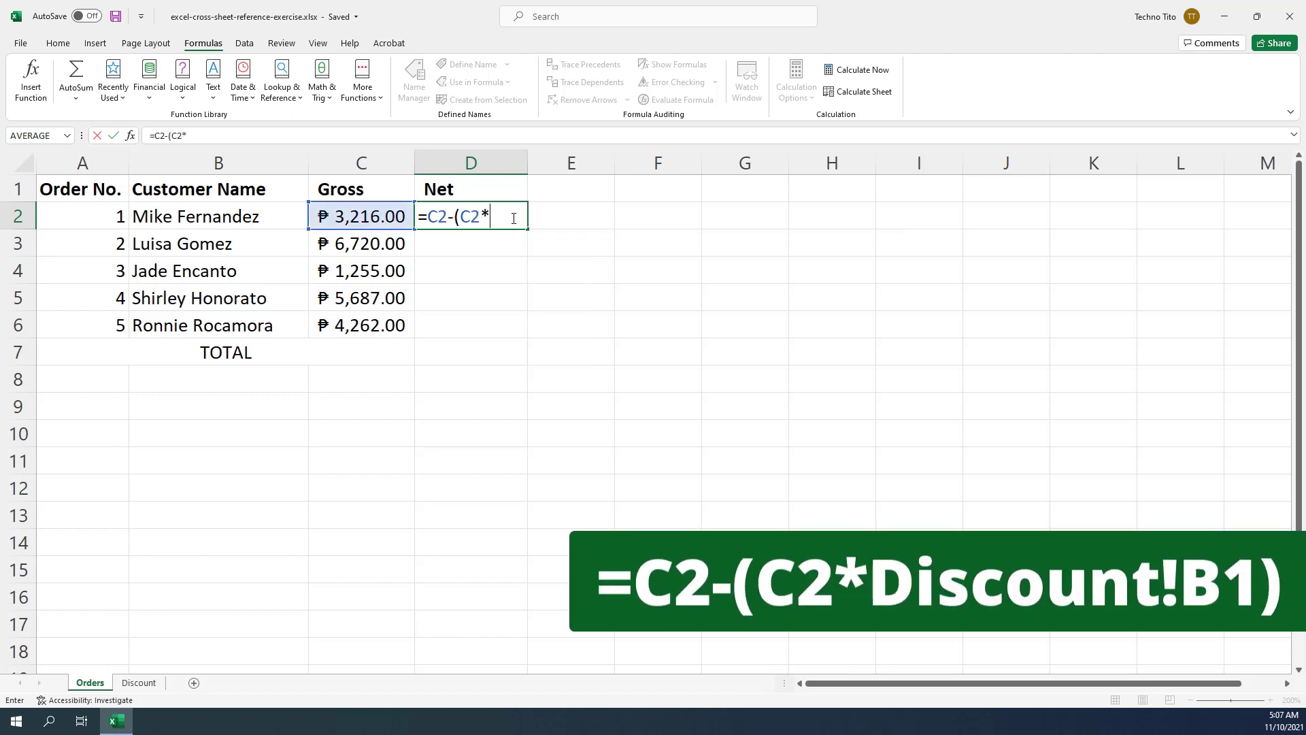
click(160, 684)
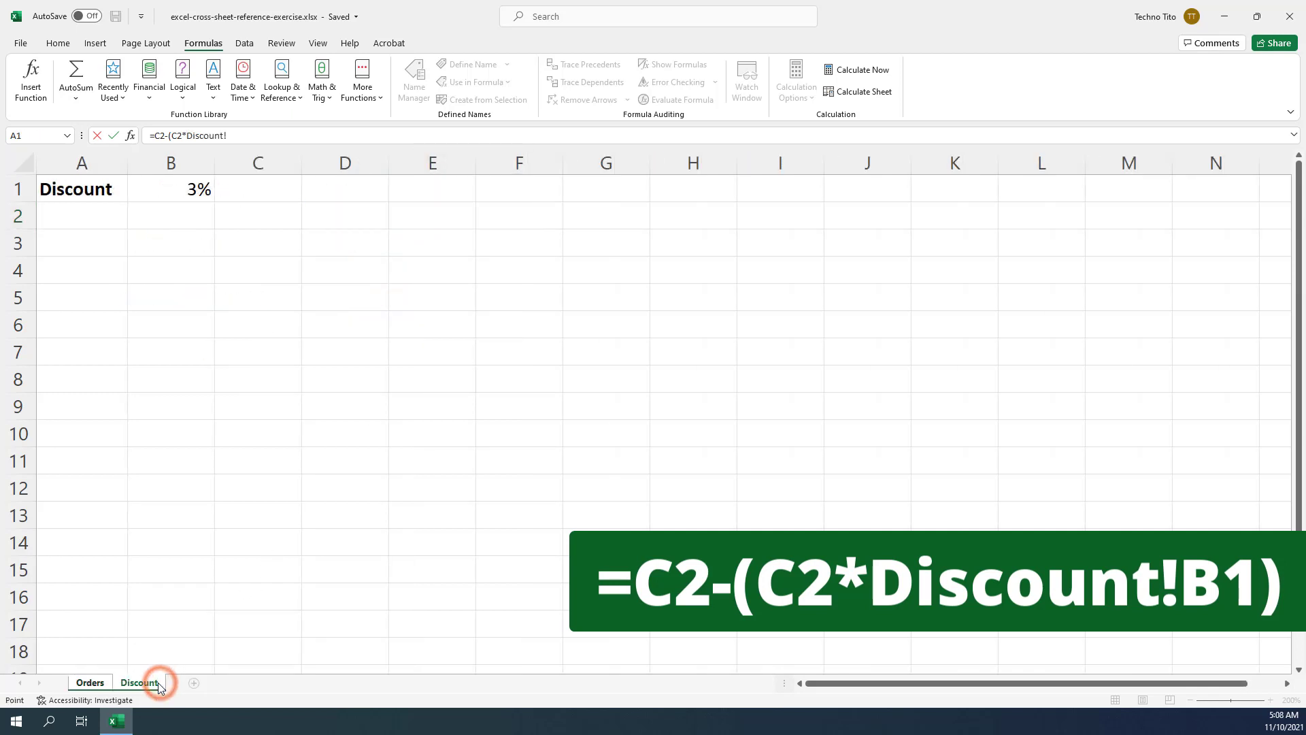
click(191, 191)
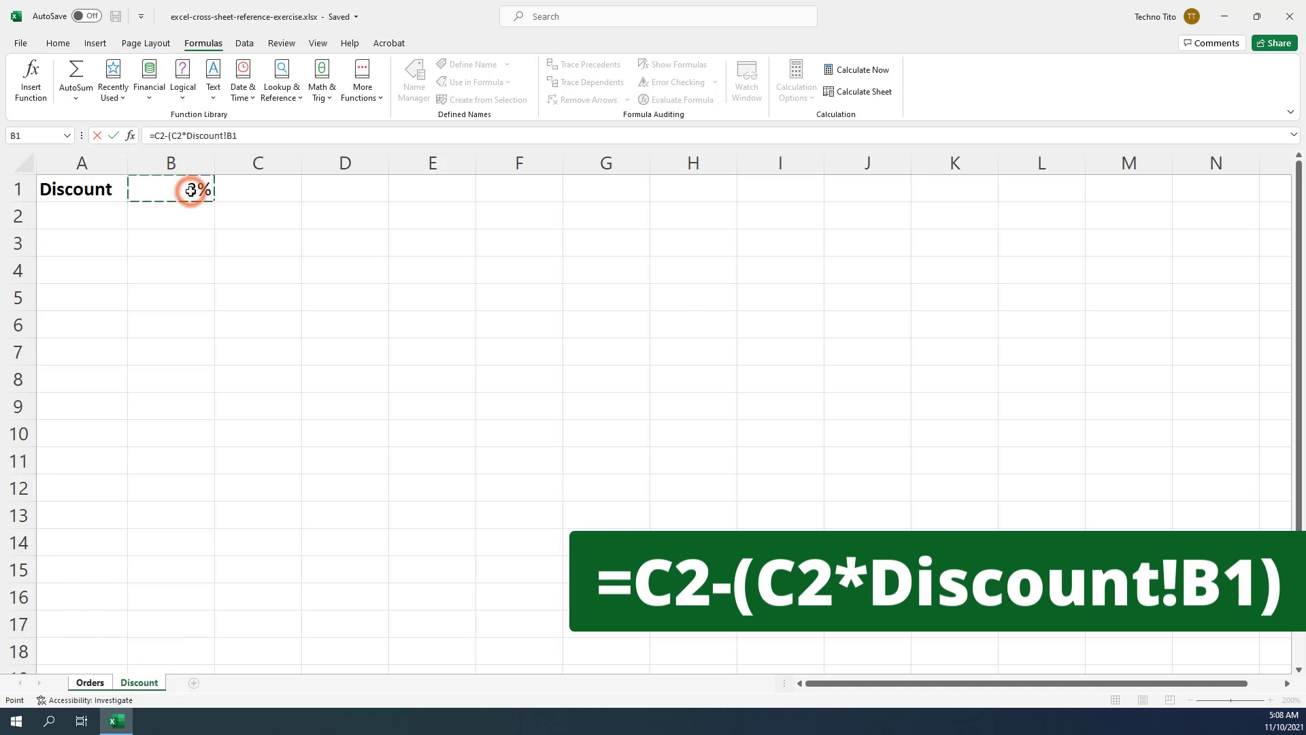
click(256, 137)
text())
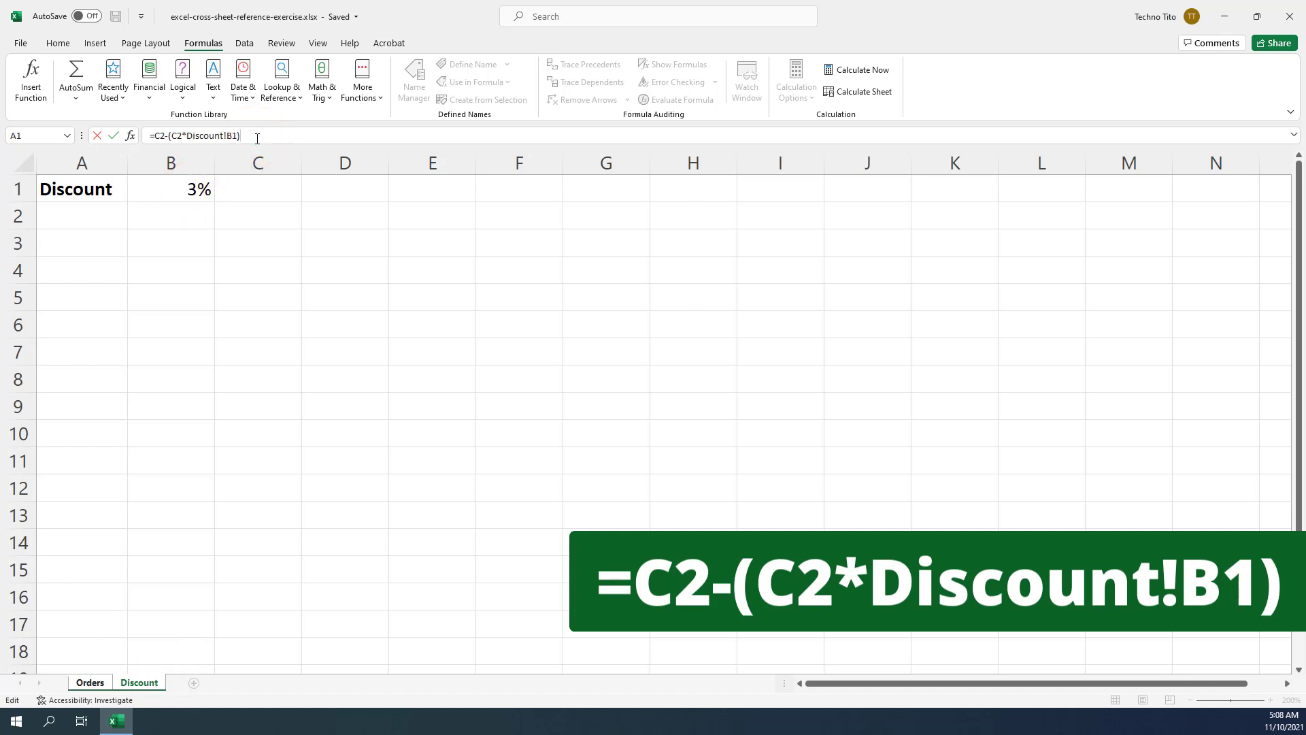
key(Return)
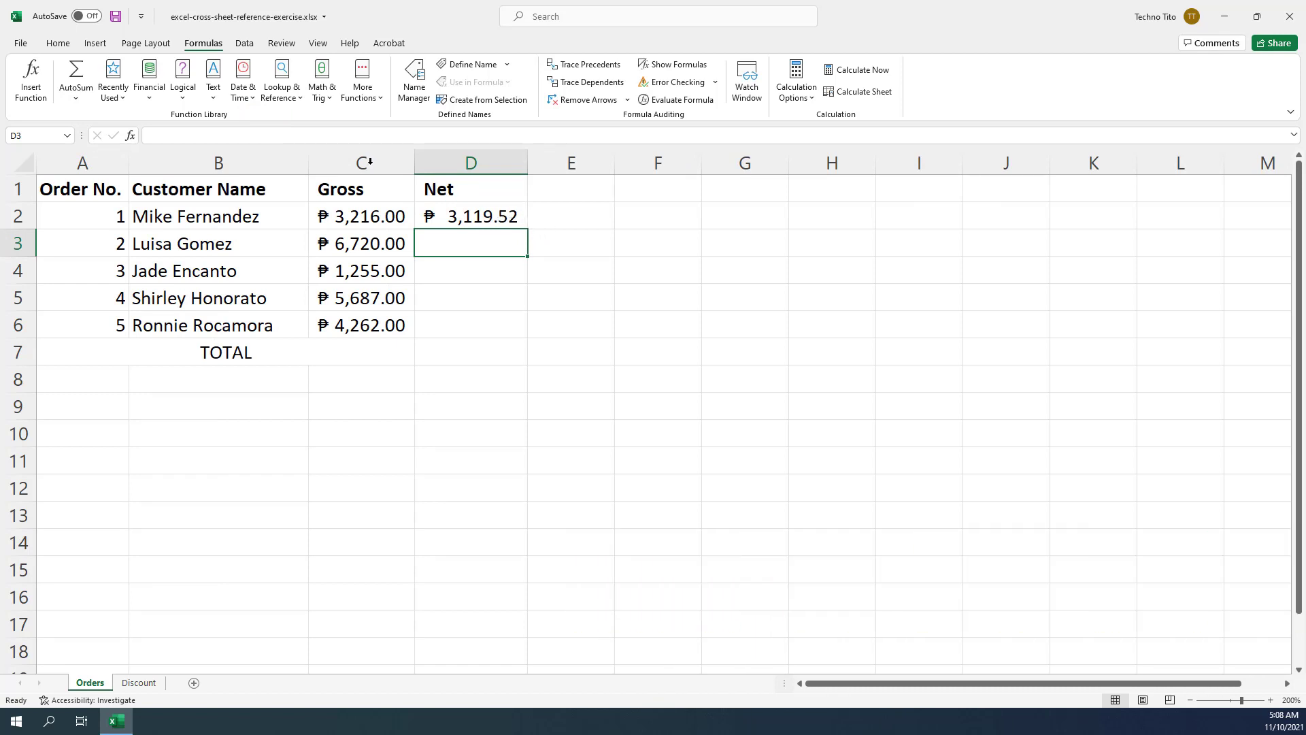
Fill the net formula from D2 down to D6 and check the formula copied into D3.
click(482, 213)
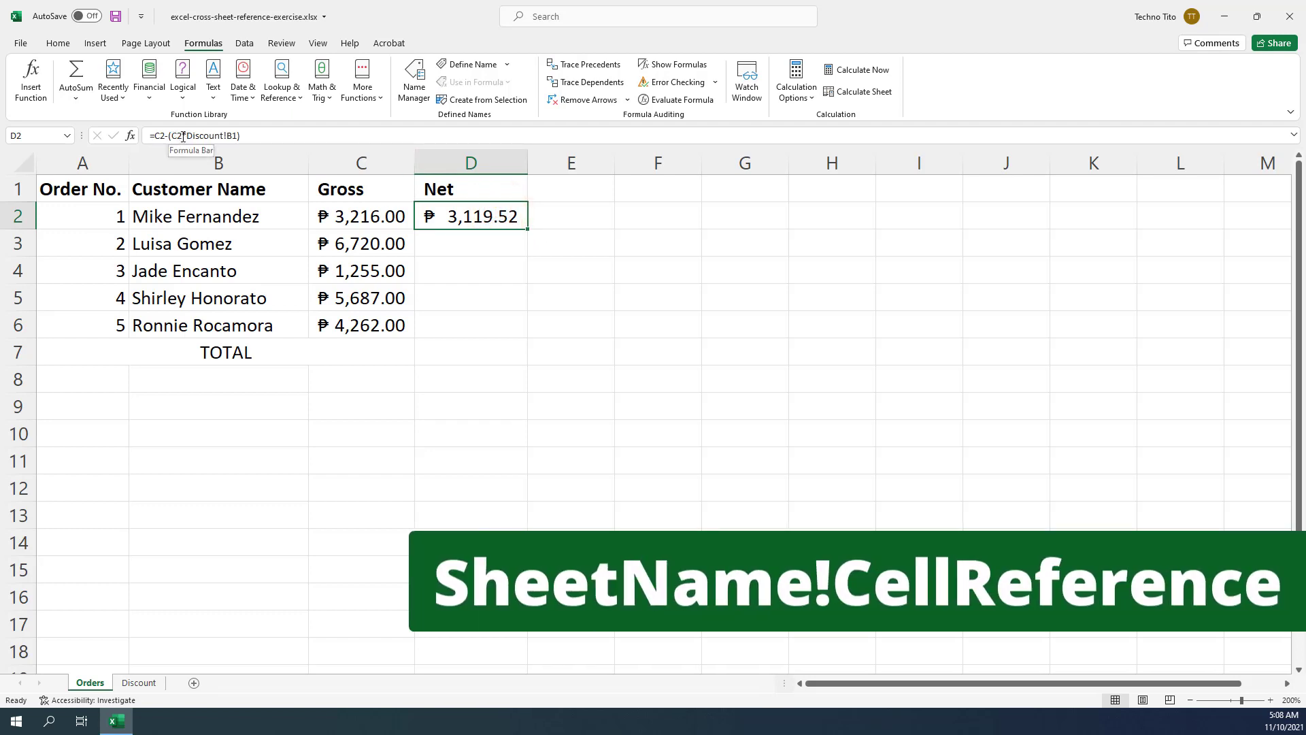
drag(186, 136, 238, 136)
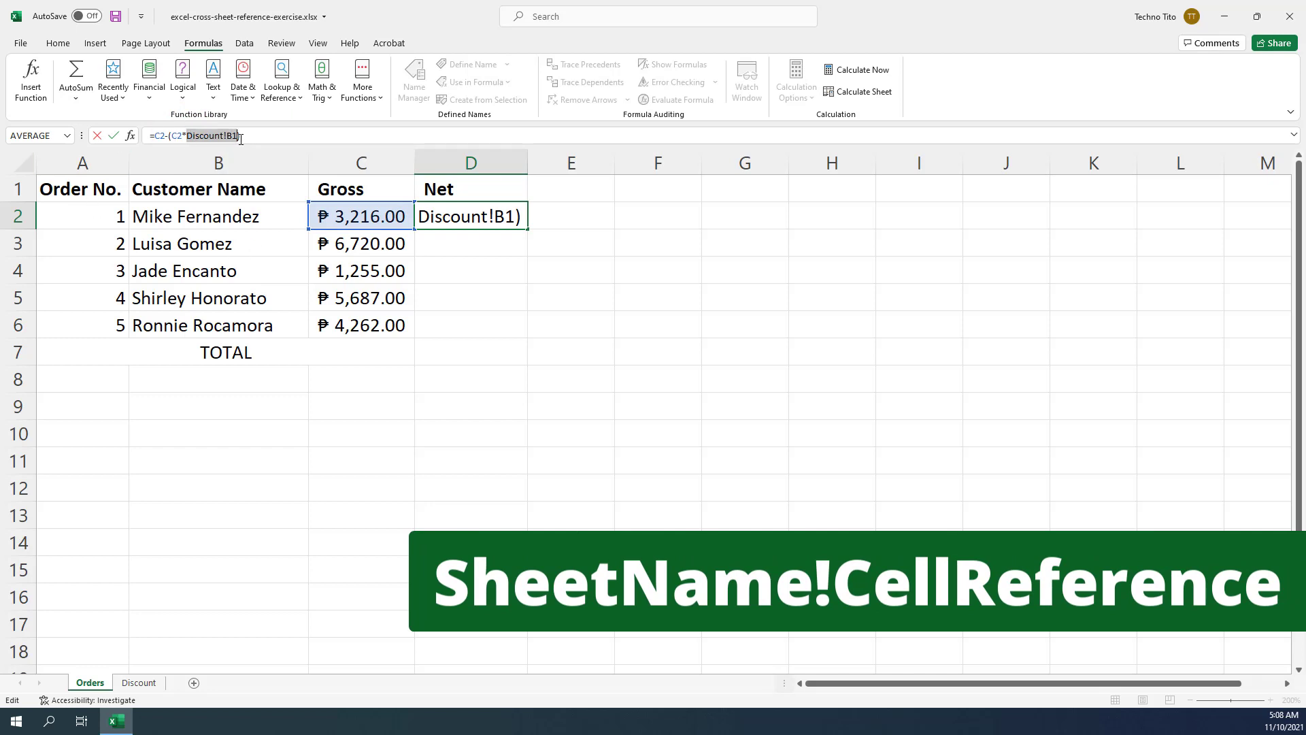
click(459, 250)
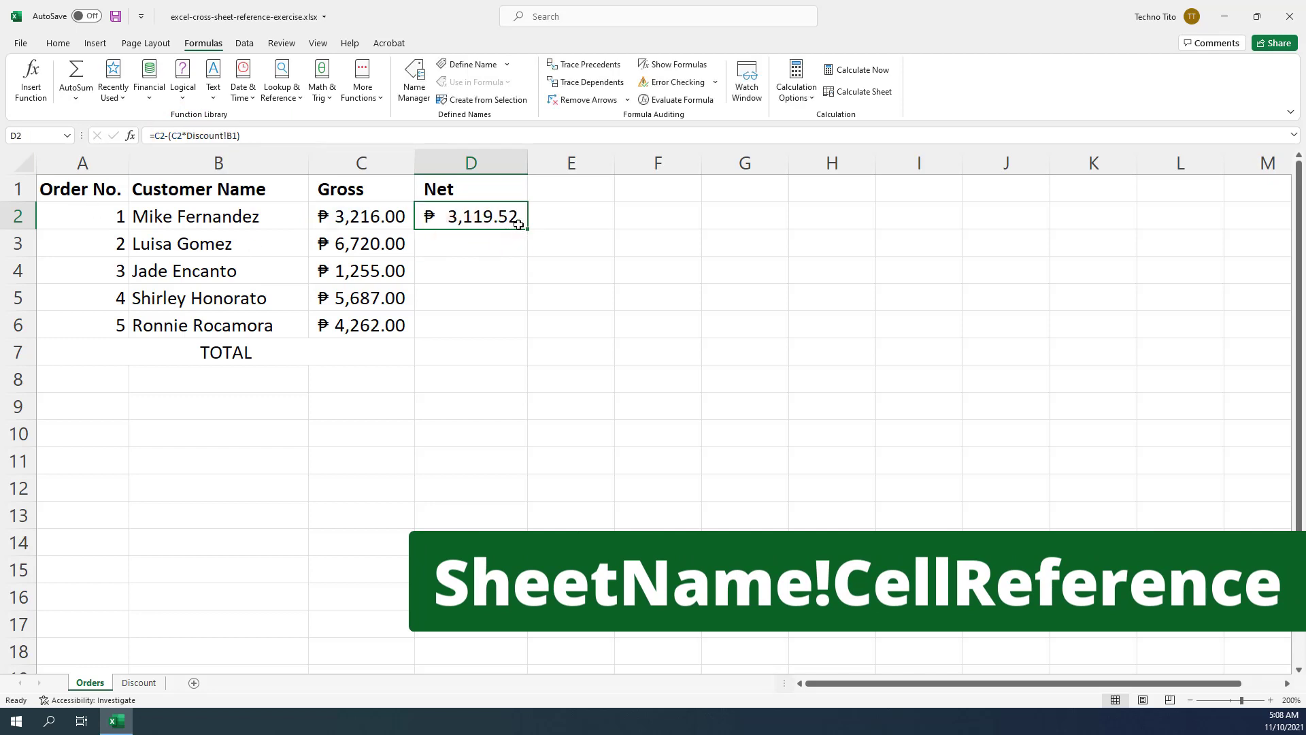
click(519, 219)
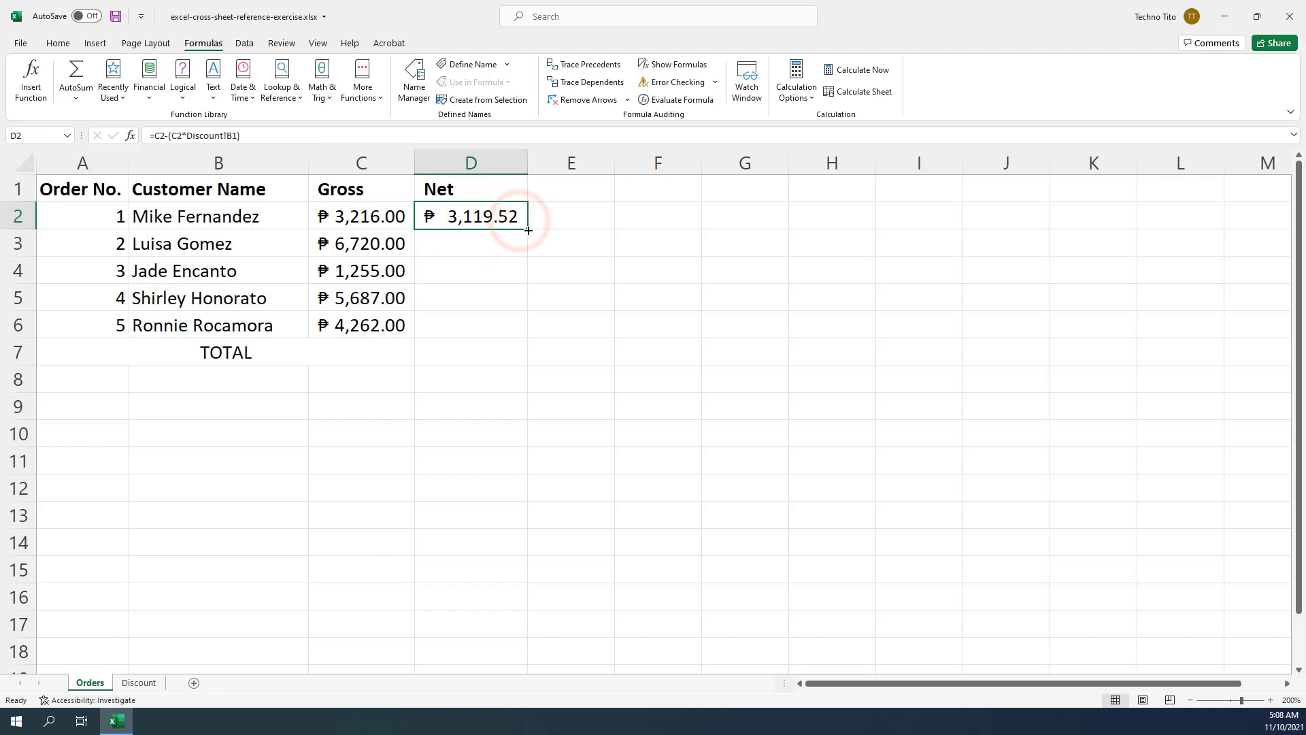
drag(528, 231, 528, 334)
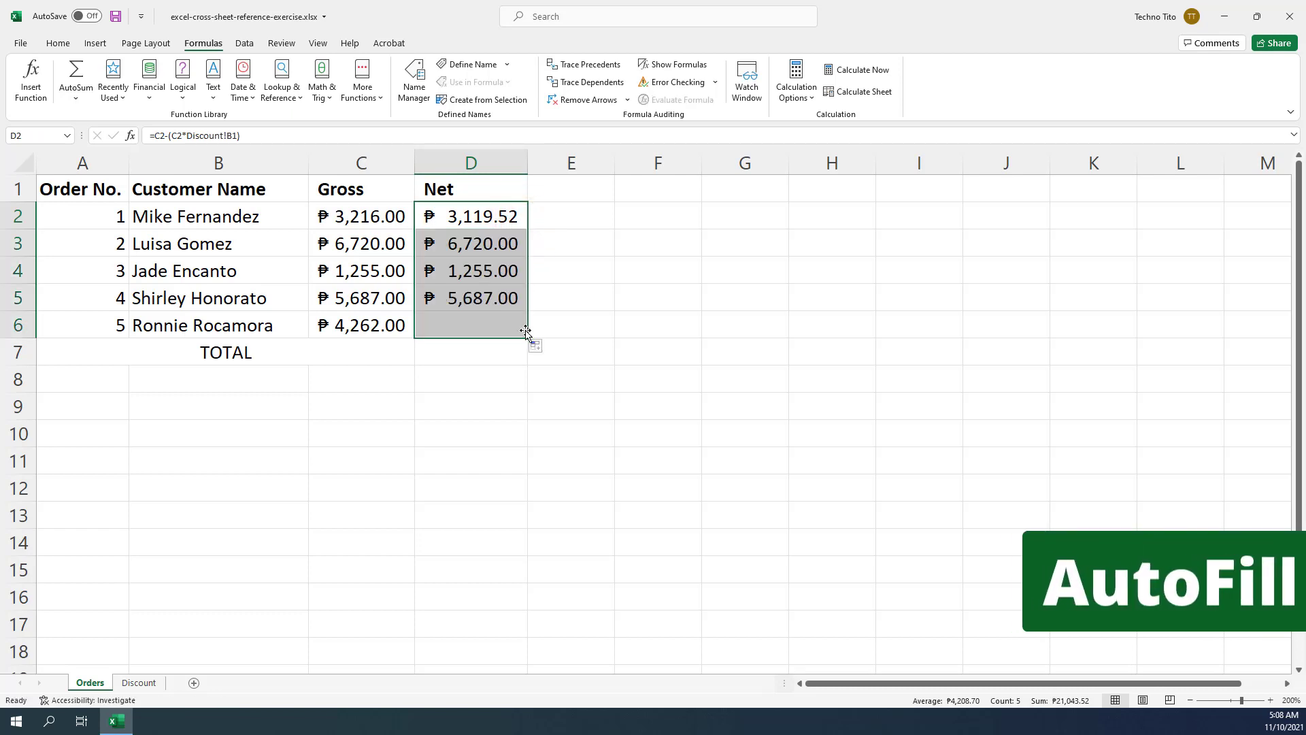
click(363, 249)
click(452, 246)
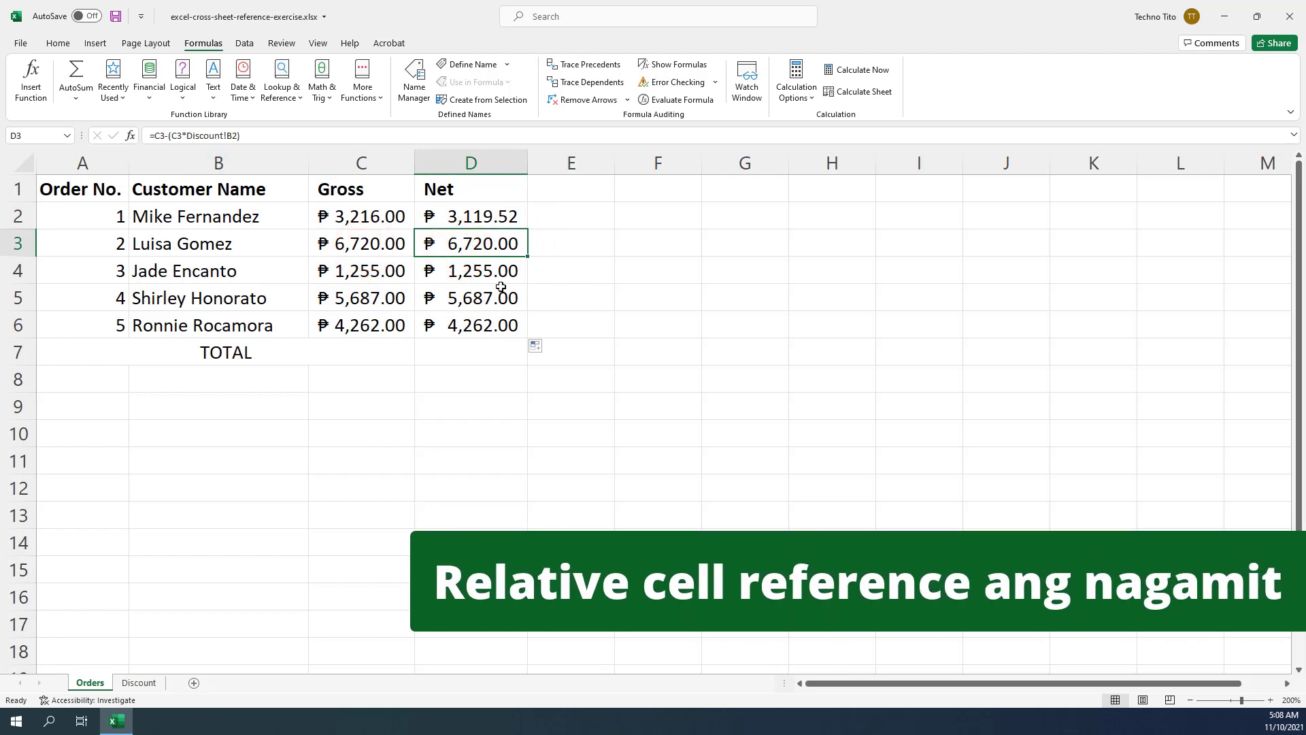
Make the discount reference in D2 absolute, giving =C2-(C2*Discount!$B$1), and fill the formula down to D6.
click(509, 216)
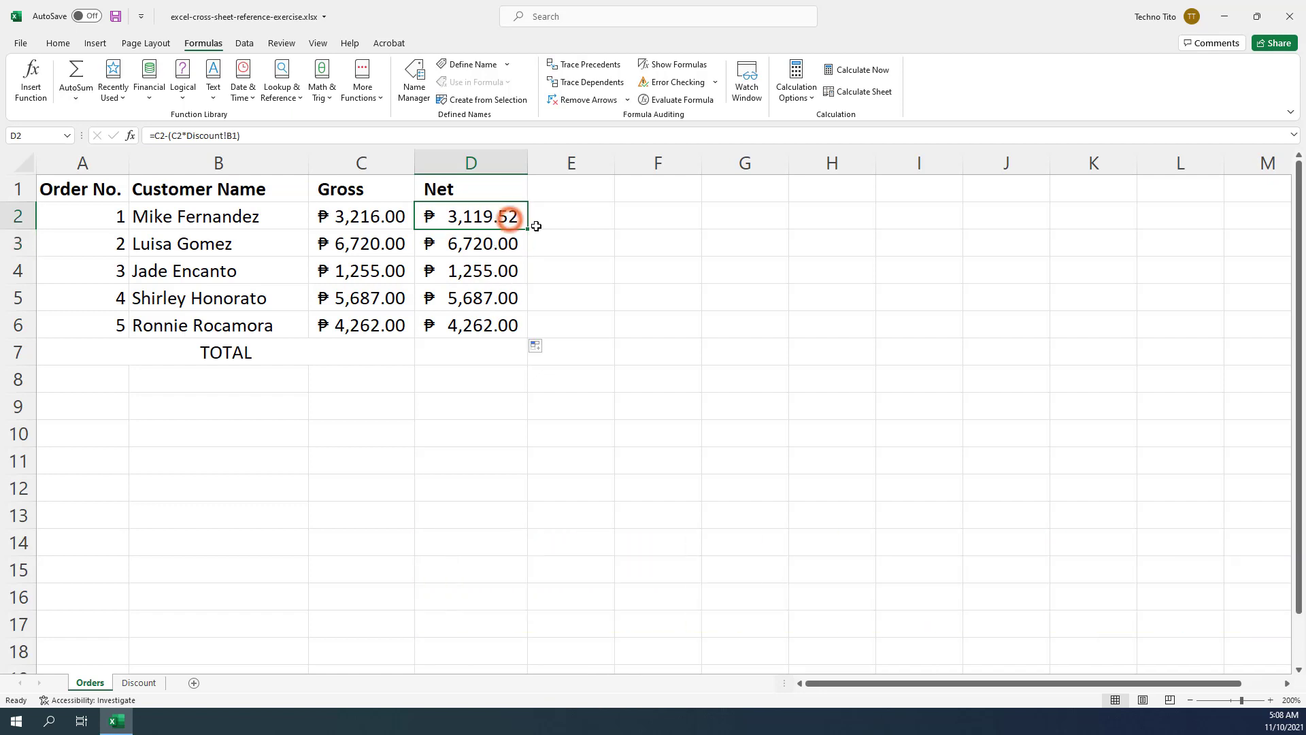
click(242, 136)
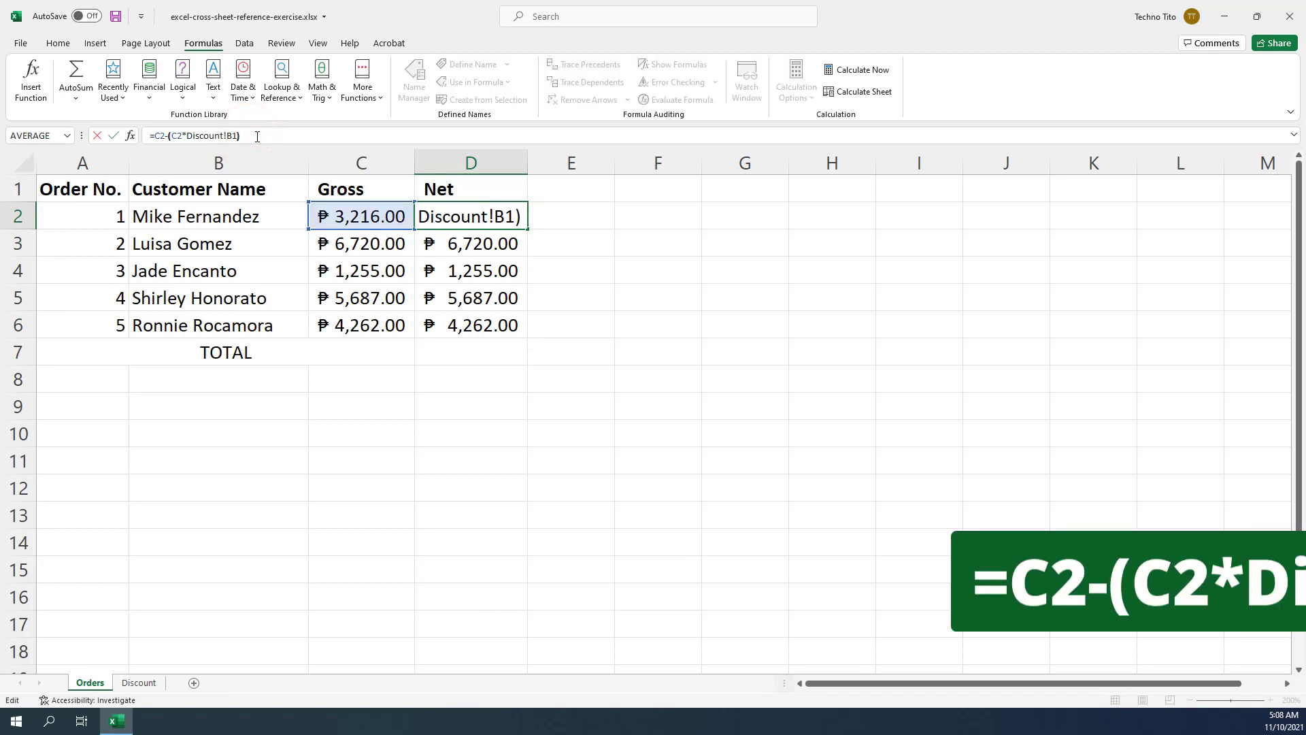
key(Left)
key(Left)
key(shift+End)
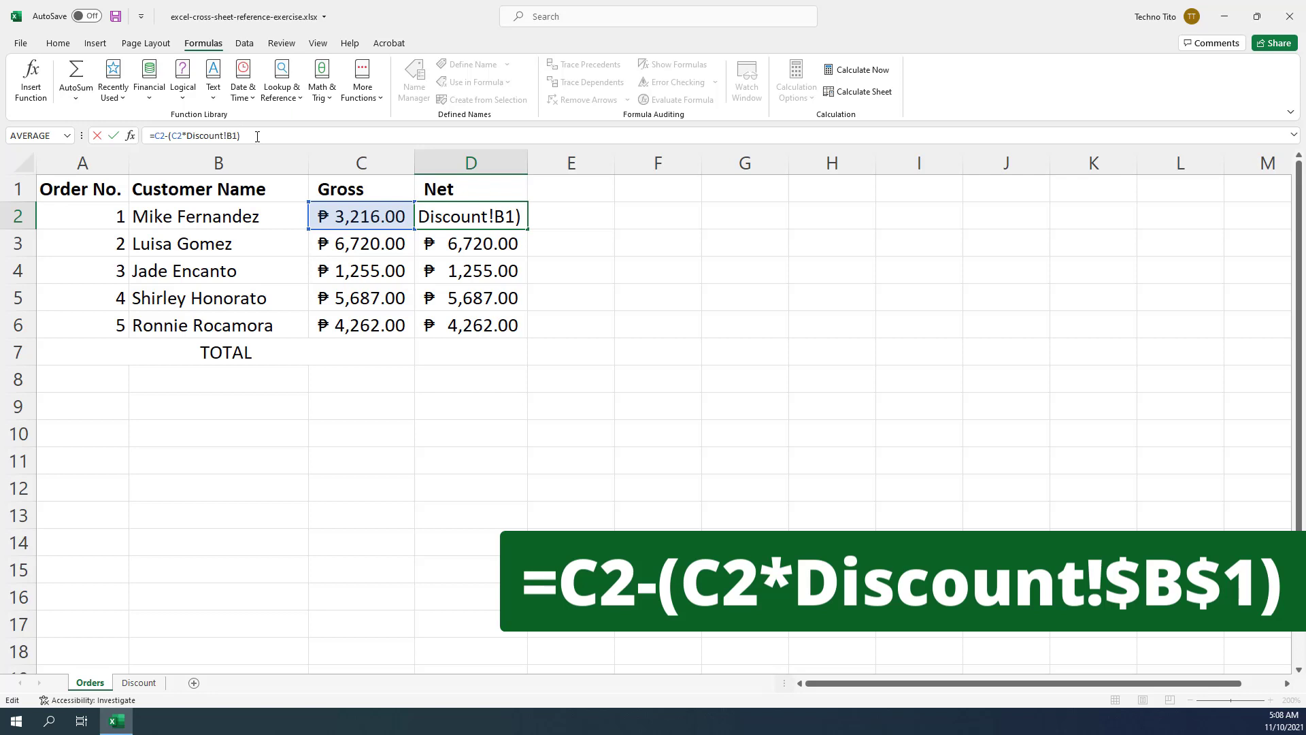
text($B$)
key(Return)
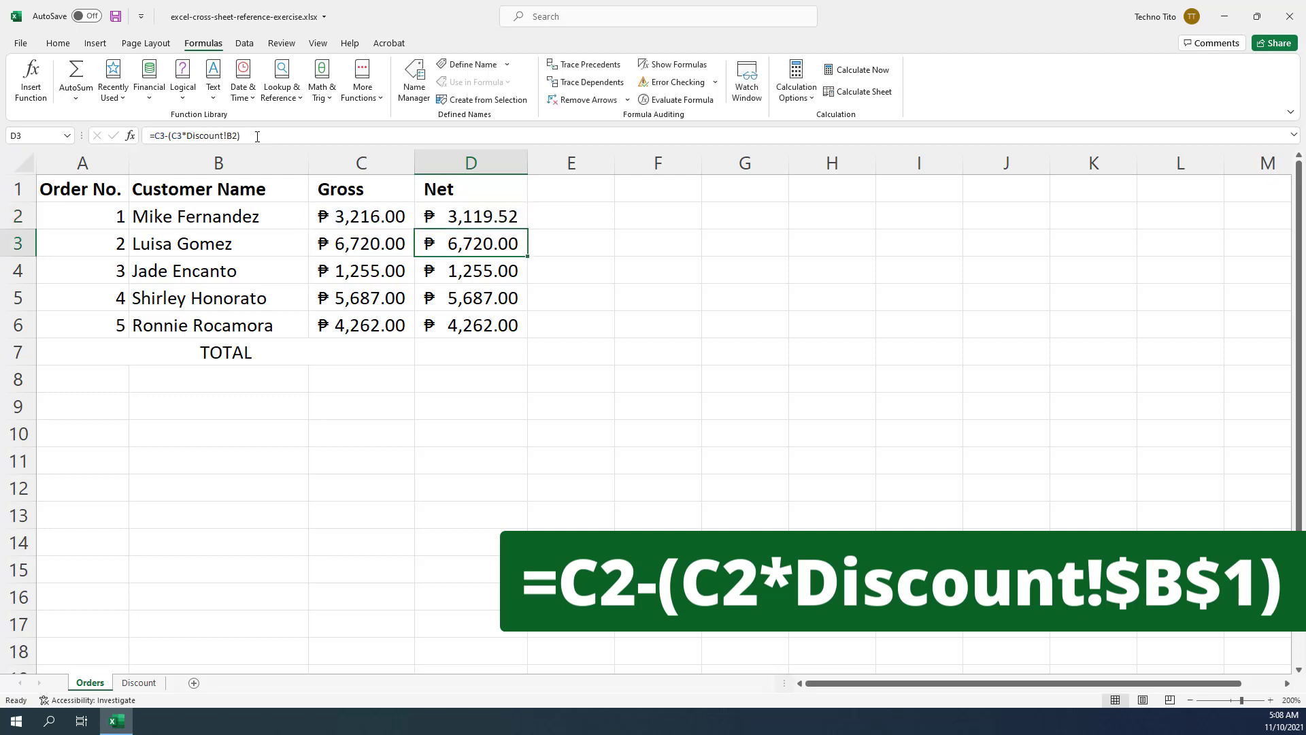
click(499, 223)
drag(528, 227, 528, 334)
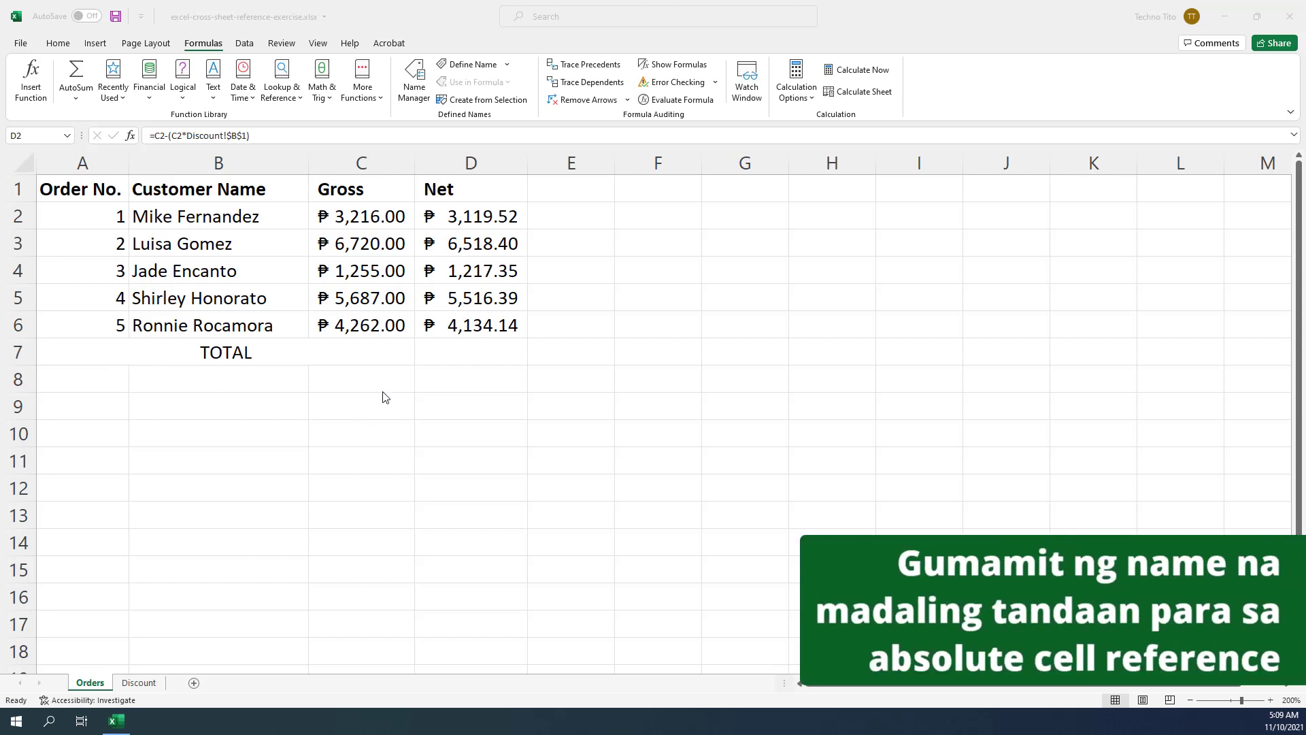
Define the workbook-scope name Discount for cell B1 of the Discount sheet.
click(139, 683)
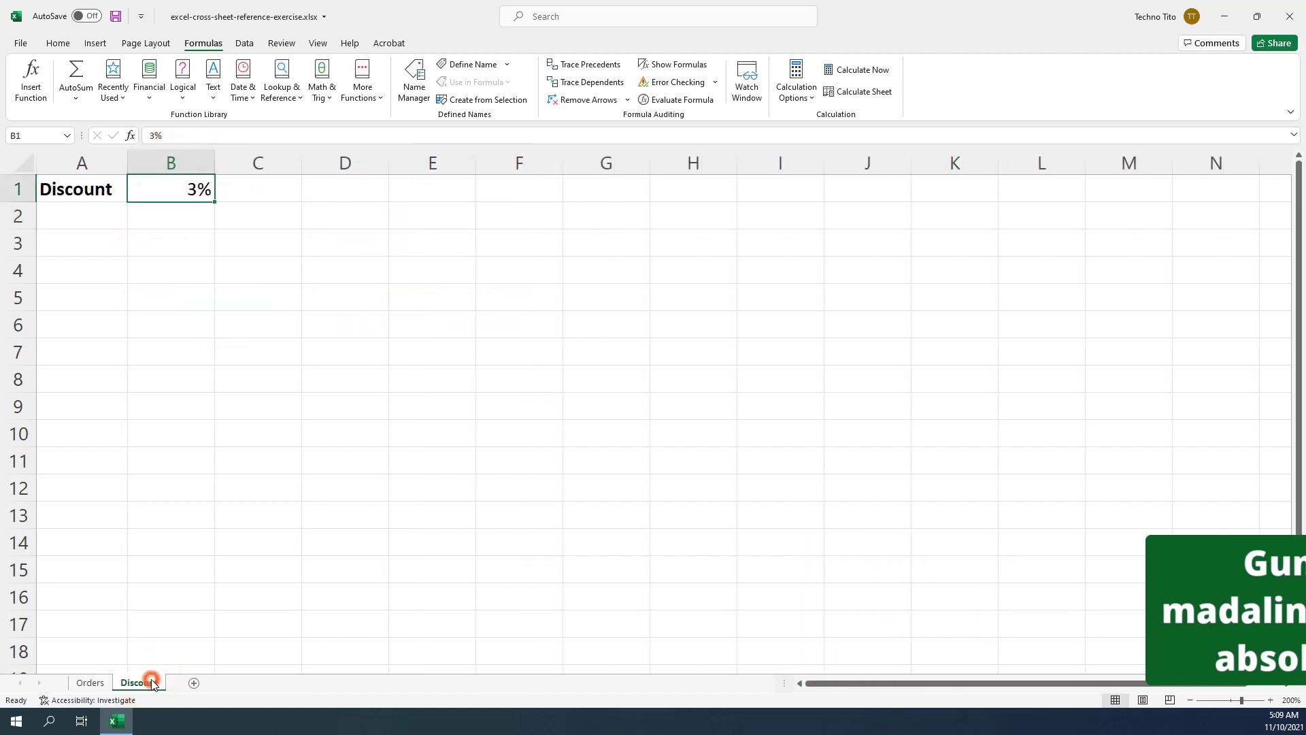
right_click(200, 189)
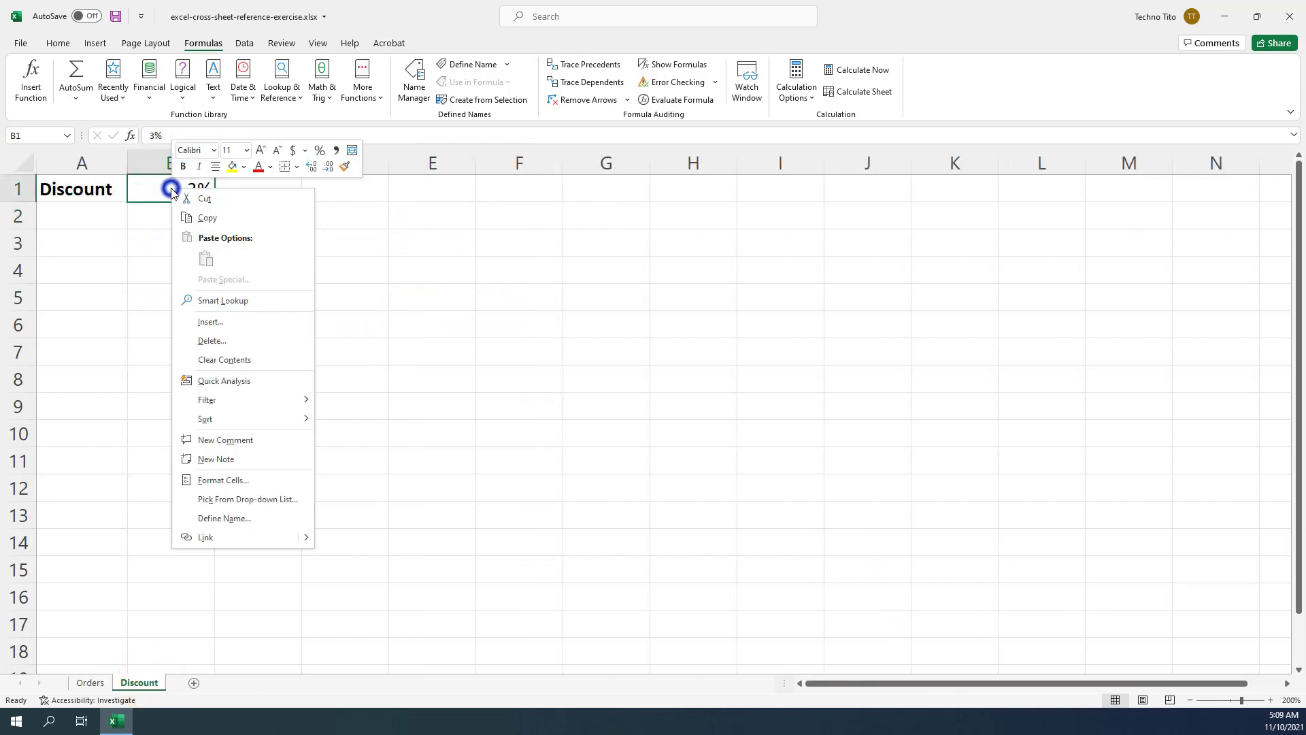
click(249, 518)
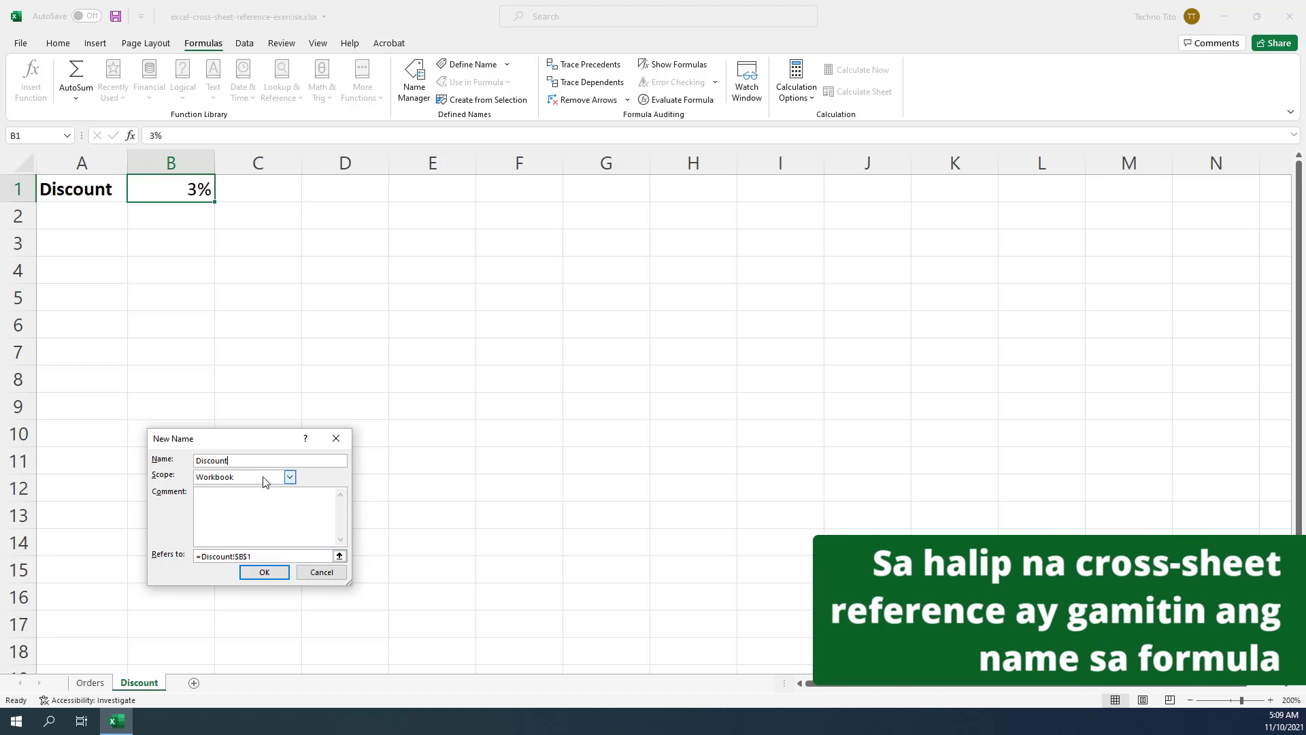
key(Return)
Rewrite the formula in D2 of the Orders sheet with the defined name as =C2-(C2*Discount).
click(94, 682)
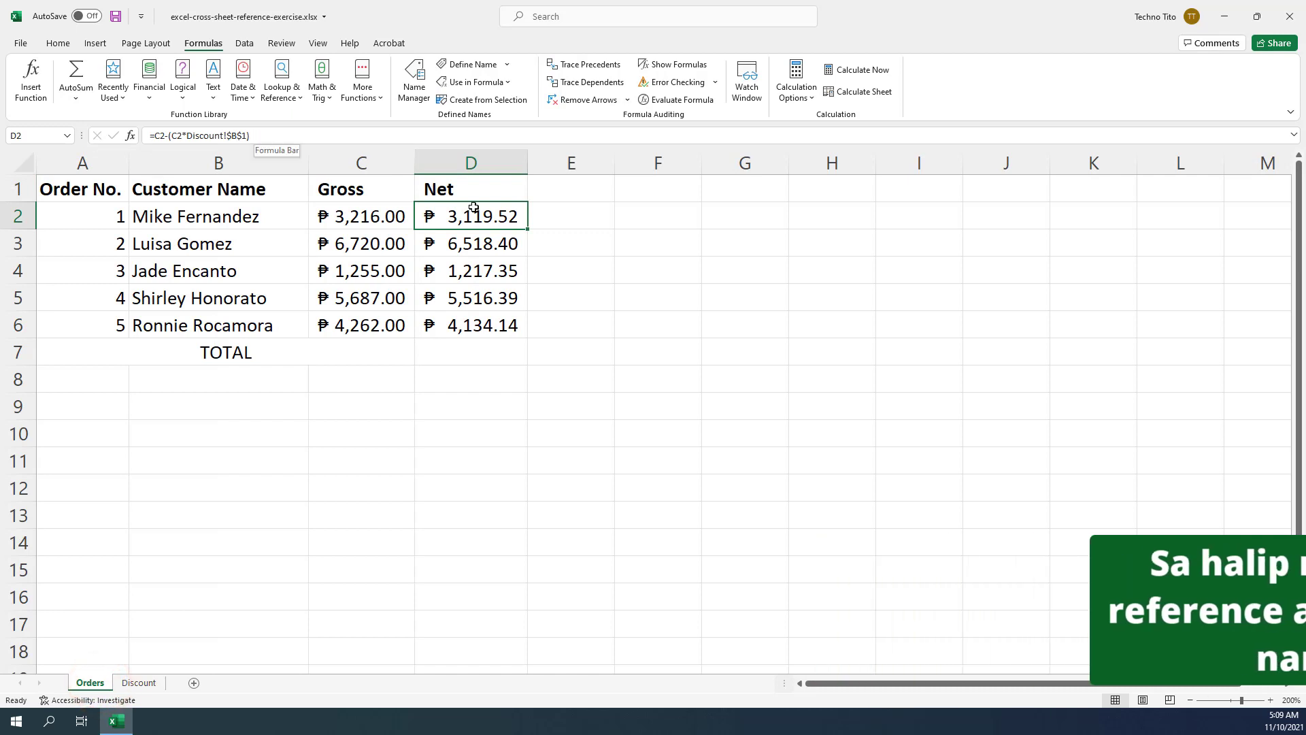
click(521, 217)
click(404, 136)
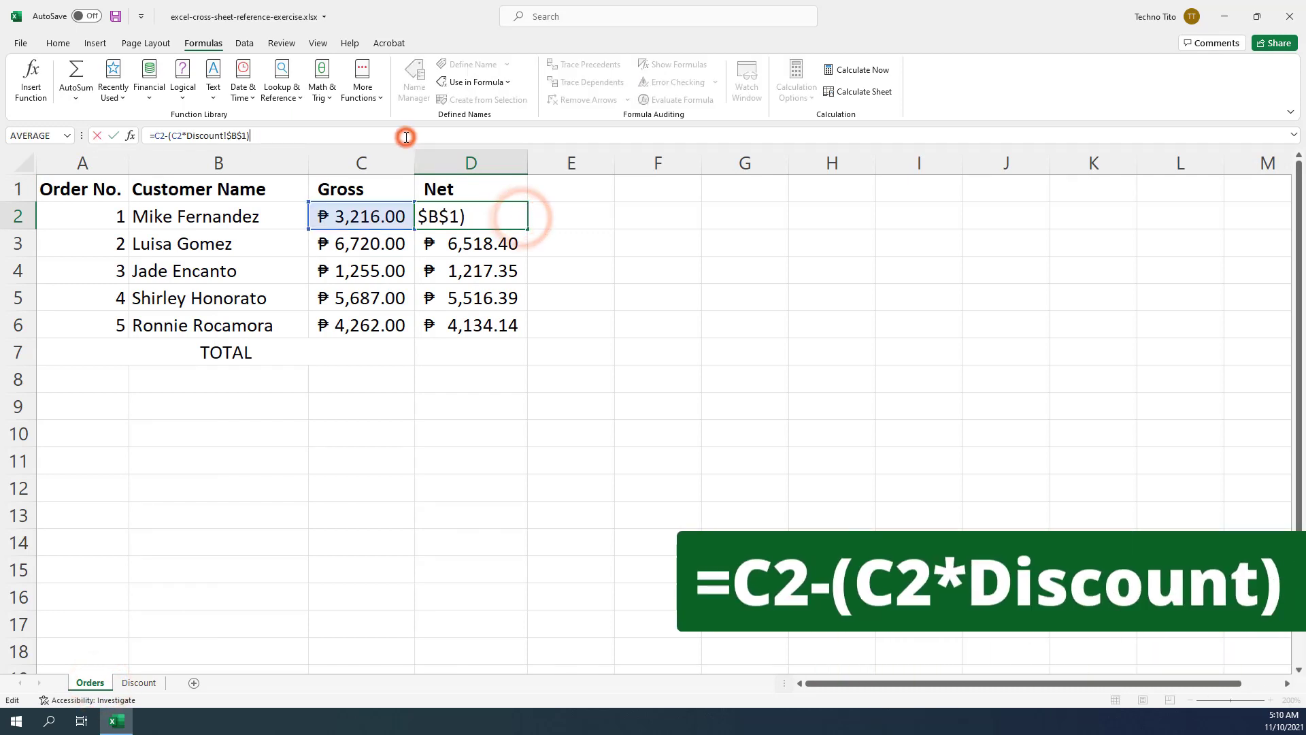
key(Escape)
double_click(509, 217)
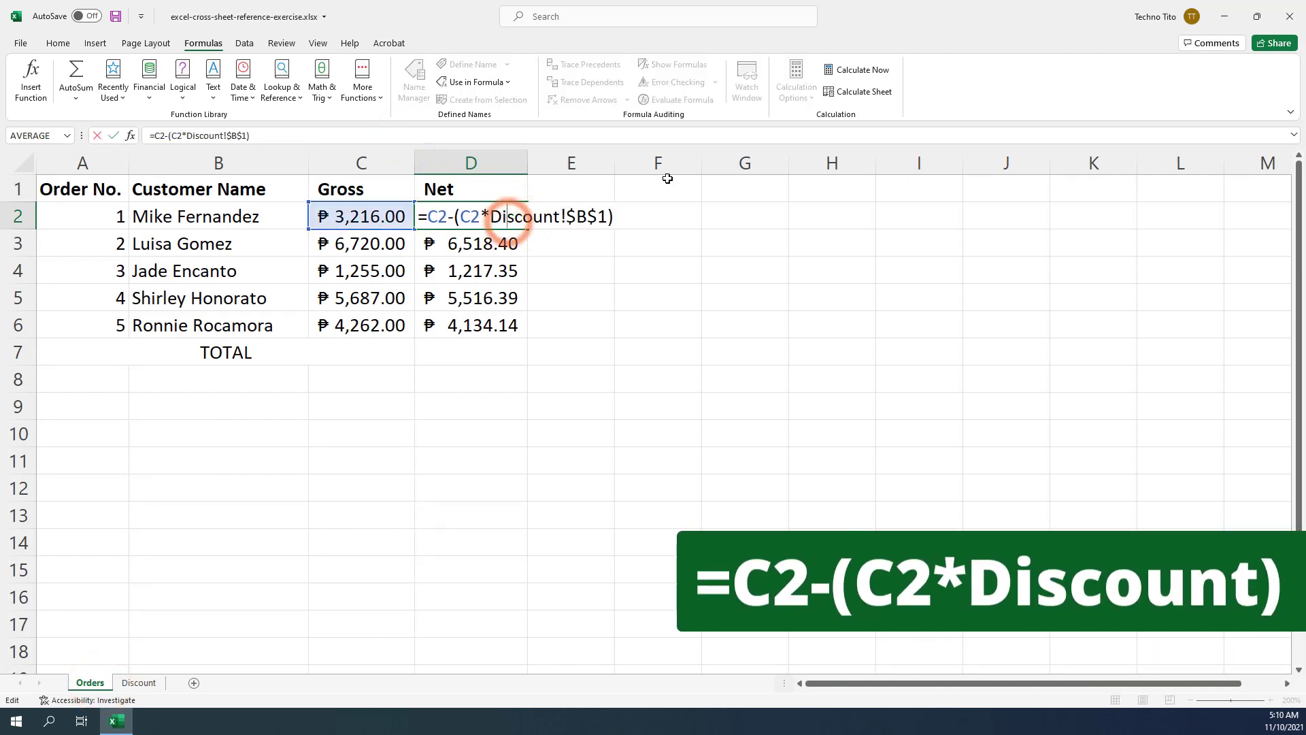
key(Left)
key(Left)
key(shift+End)
key(Delete)
text(Di)
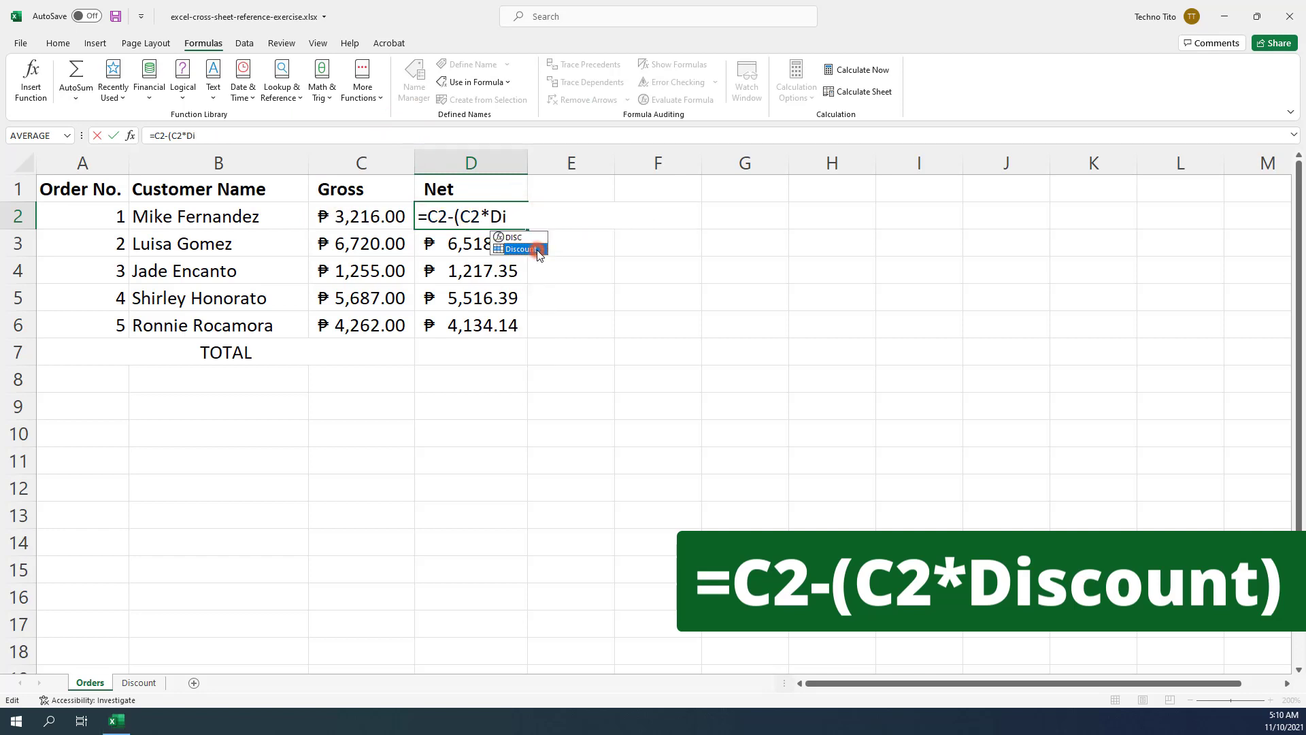
double_click(541, 250)
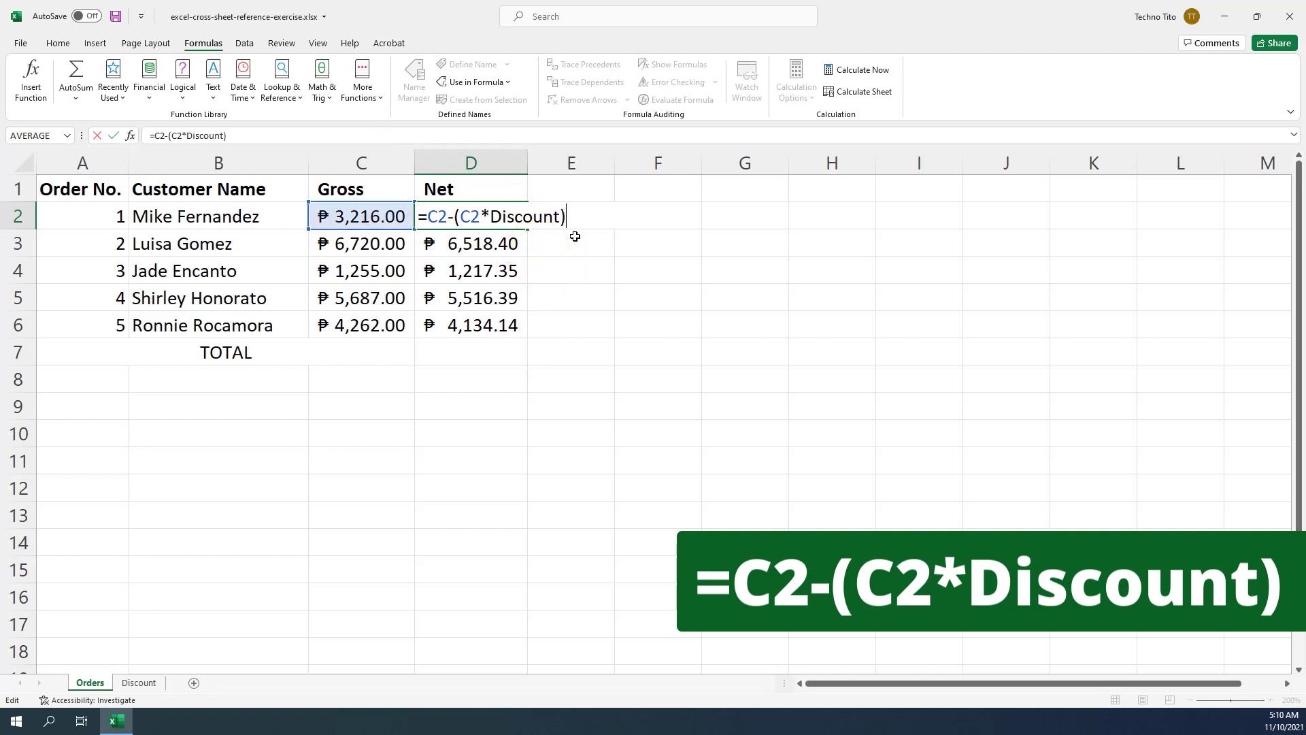
key(Return)
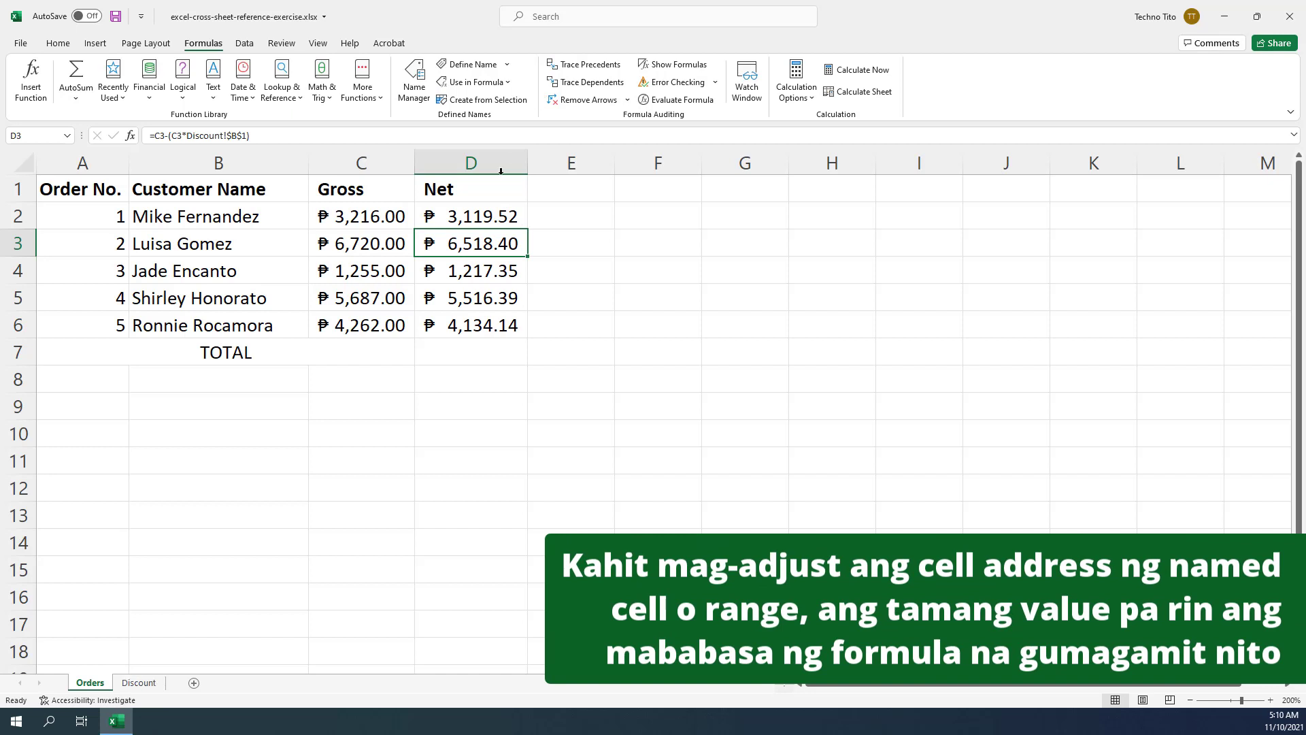
Fill the named-cell formula from D2 down to D6 and reselect D2 to check it.
click(491, 217)
drag(524, 219, 517, 331)
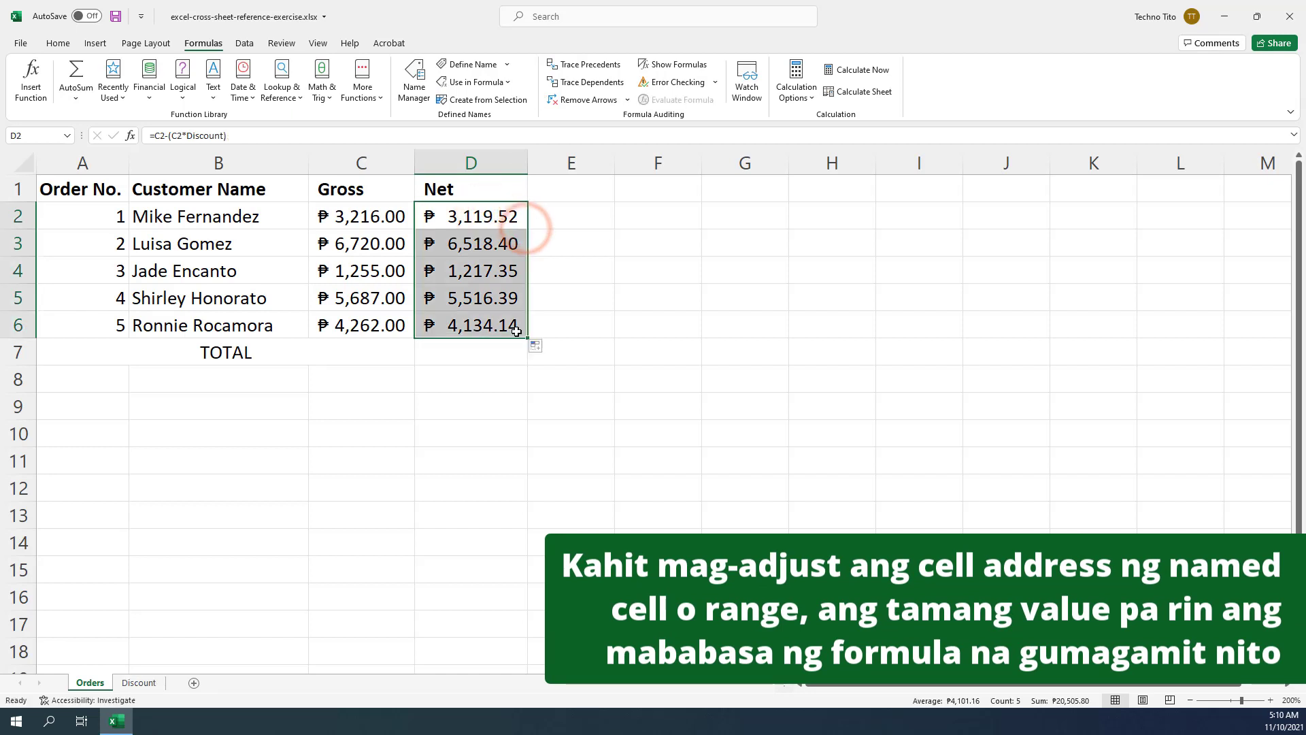
click(511, 217)
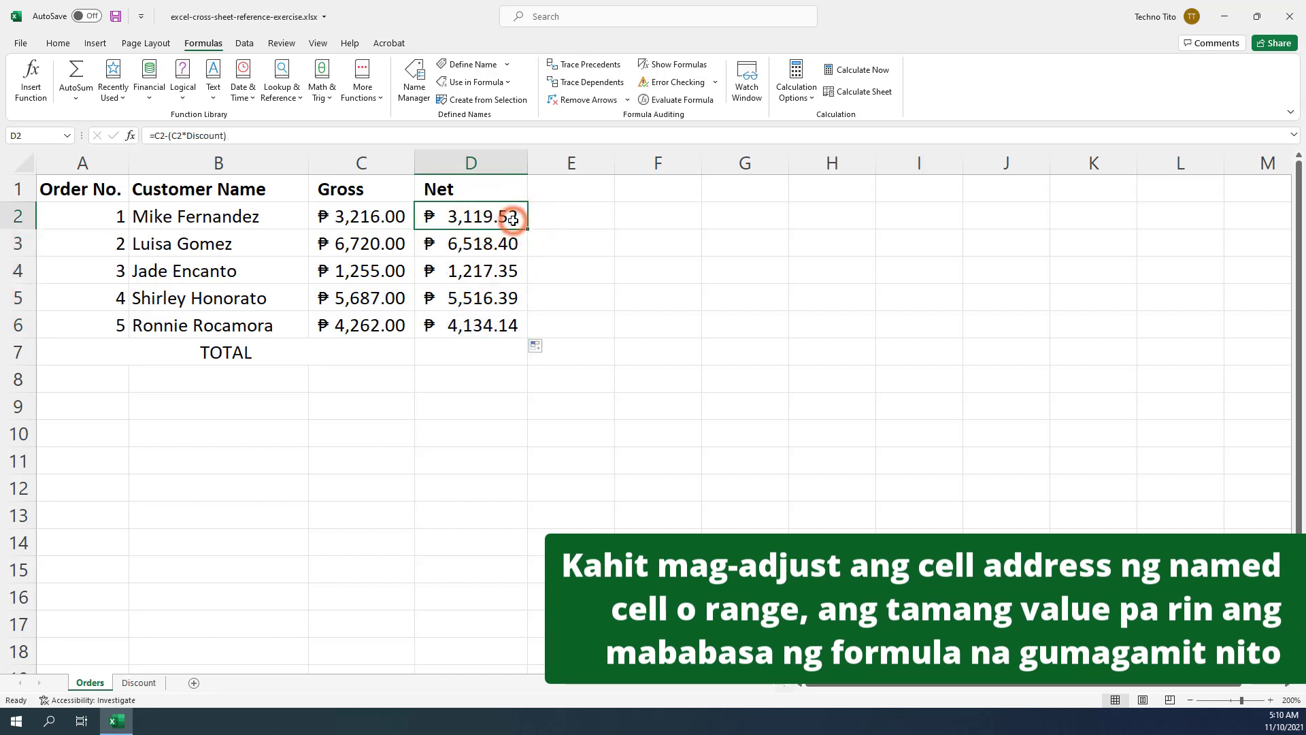
Insert a new column before column B on the Discount sheet, shifting the discount rate to column C.
click(140, 682)
click(184, 162)
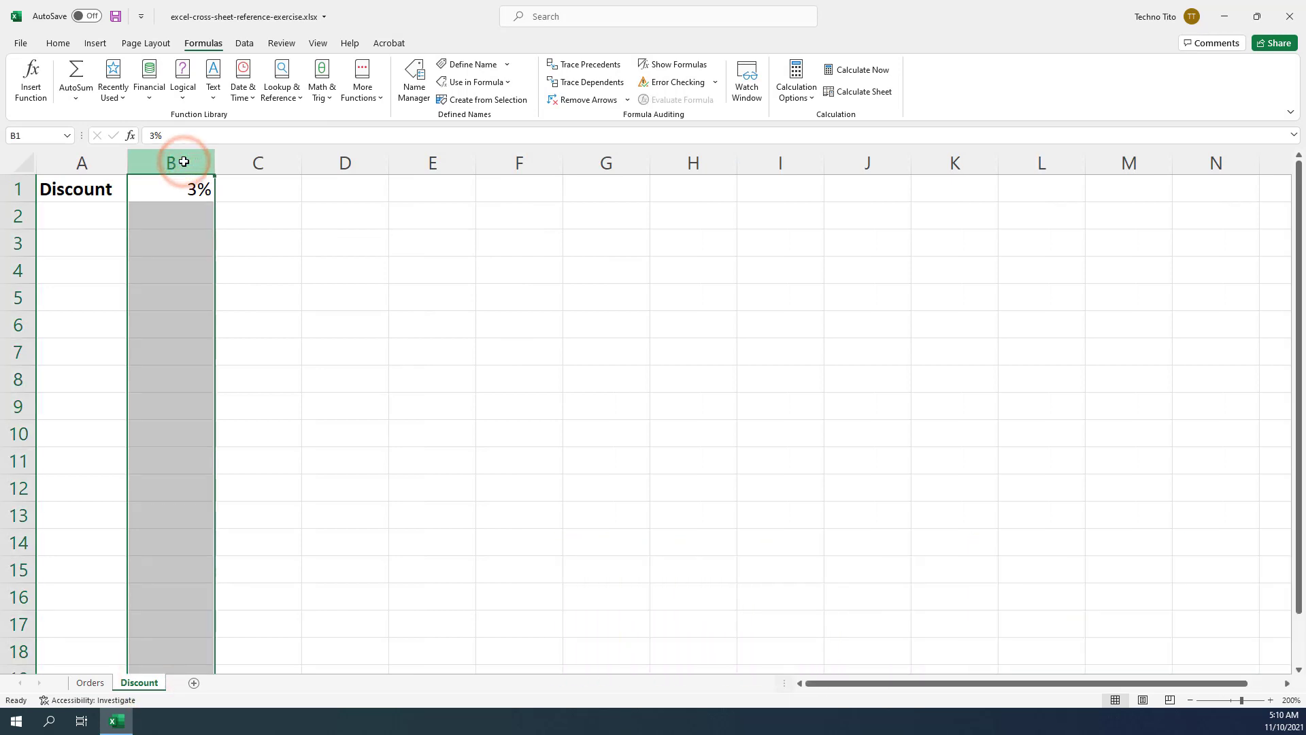
right_click(183, 162)
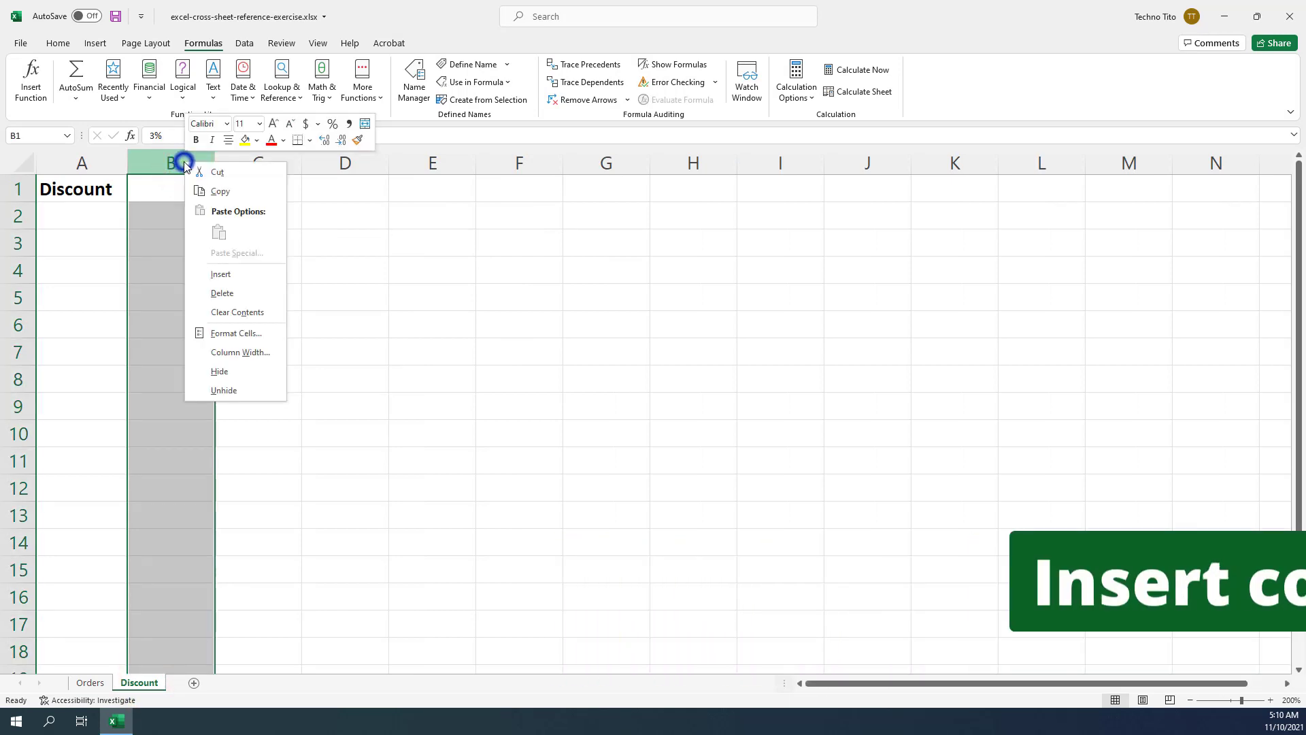
click(242, 273)
click(268, 216)
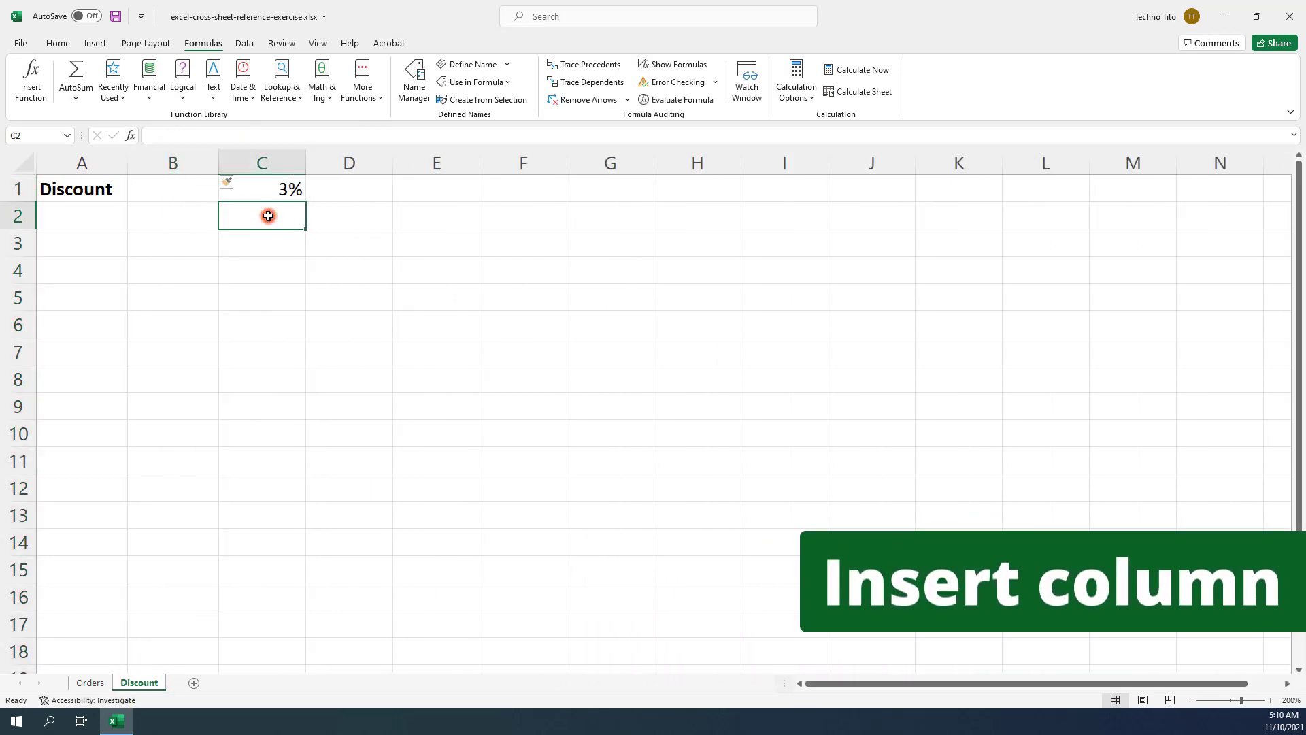
Inspect cells B1 and C1 of the Discount sheet and check the Discount name's reference in the Name Manager.
click(197, 200)
click(282, 193)
click(195, 193)
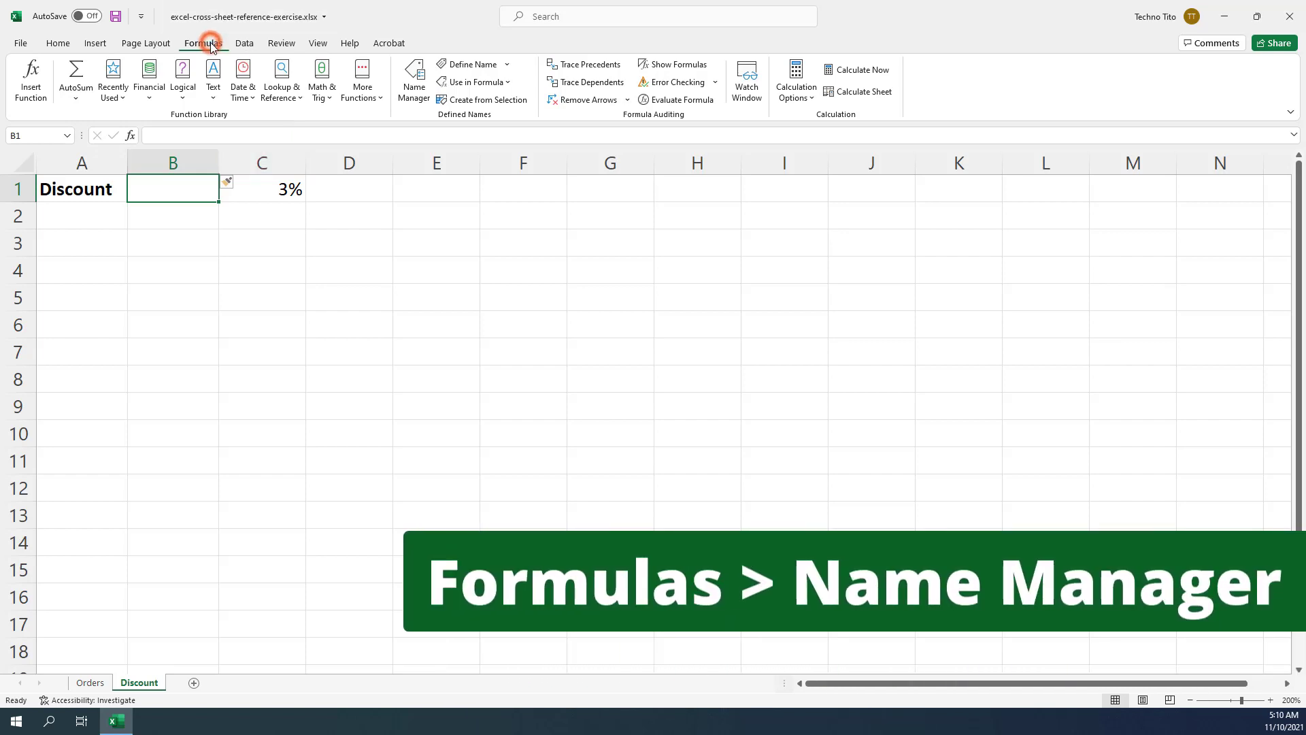
click(416, 70)
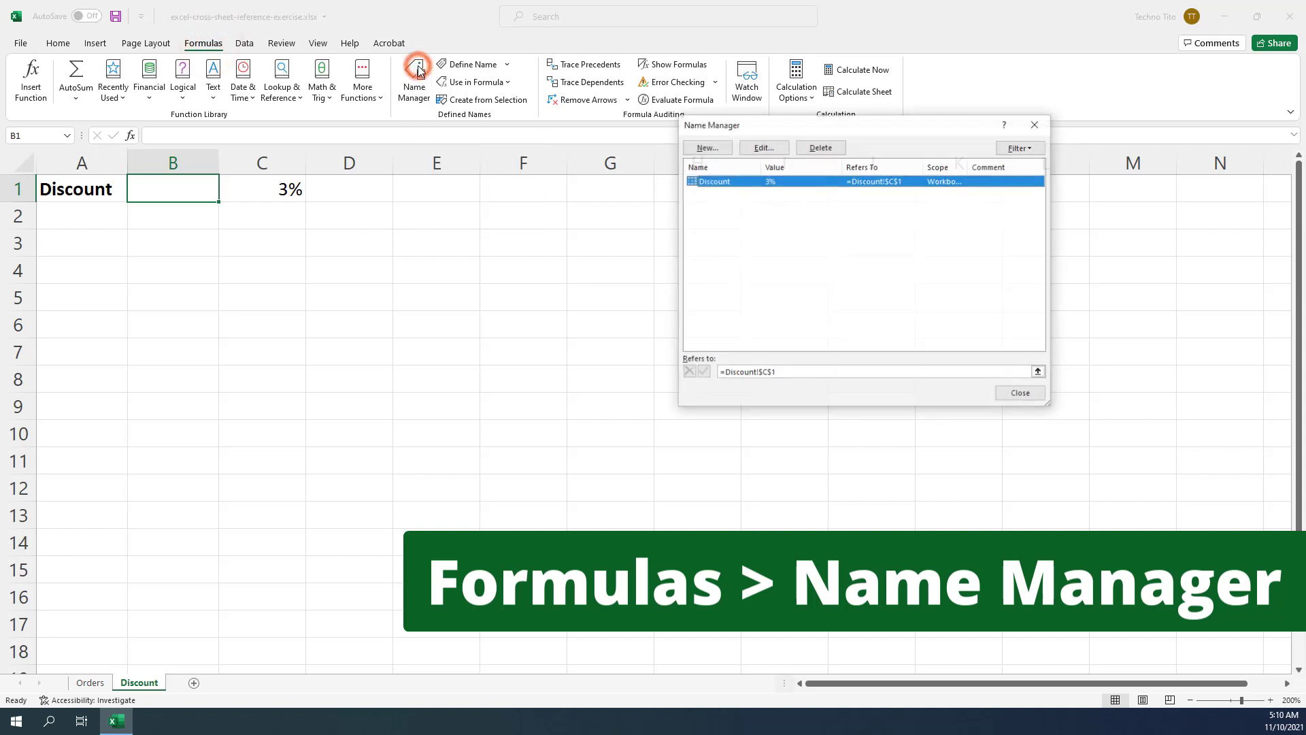
drag(863, 130, 412, 199)
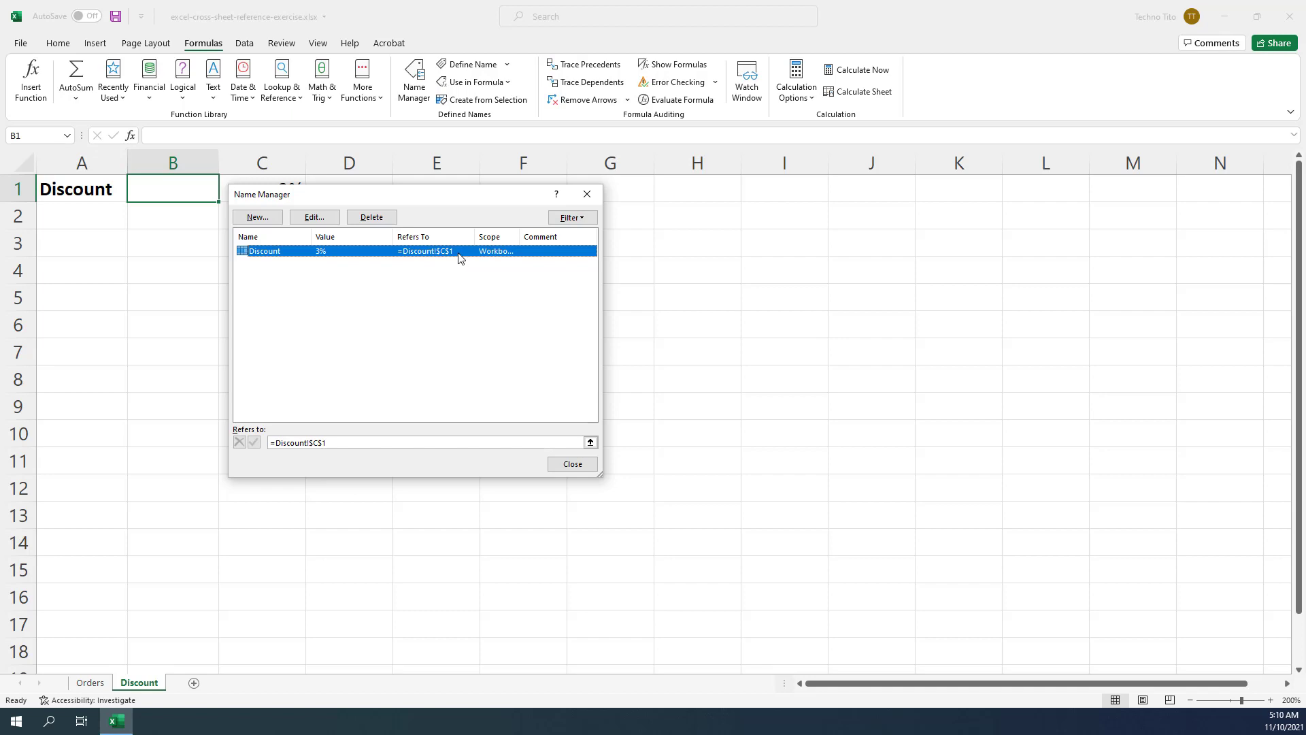
click(572, 464)
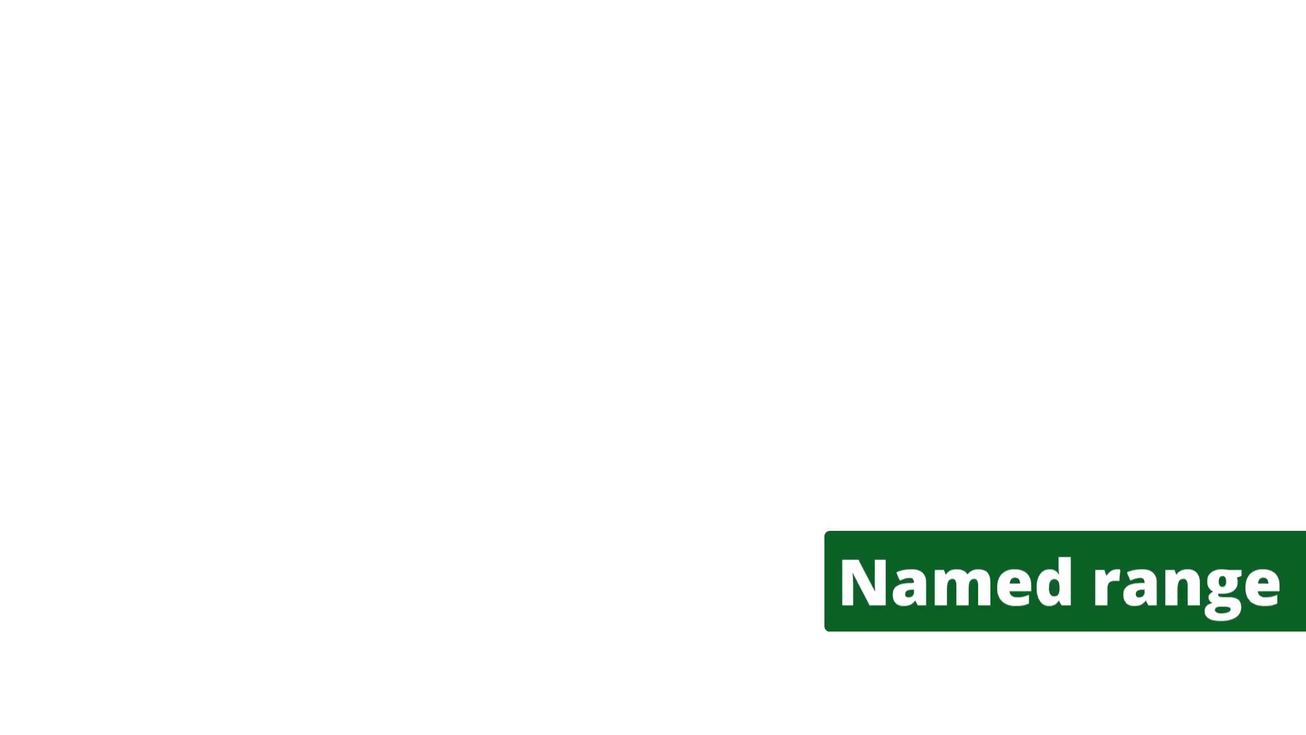
Try to define the workbook-scope name Net Sales, with a space, for the net amounts in D2:D6 of the Orders sheet.
drag(527, 229, 527, 331)
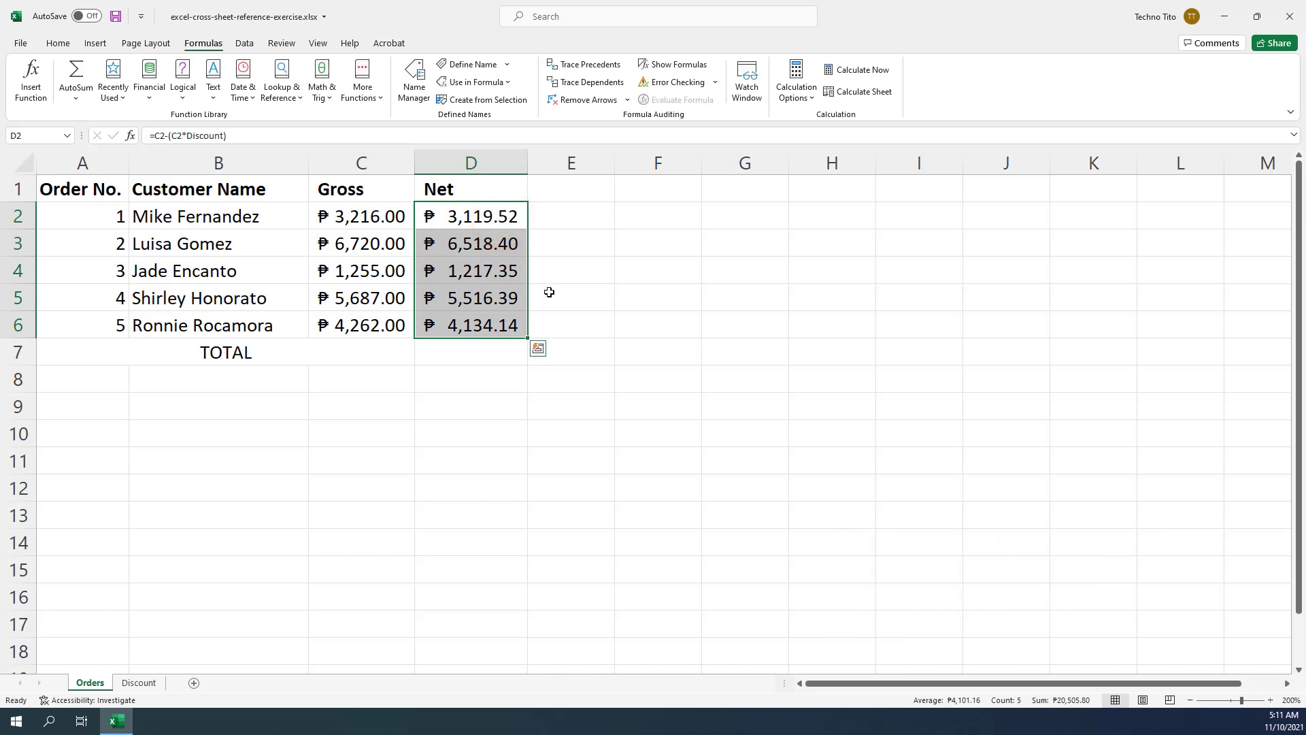
right_click(521, 297)
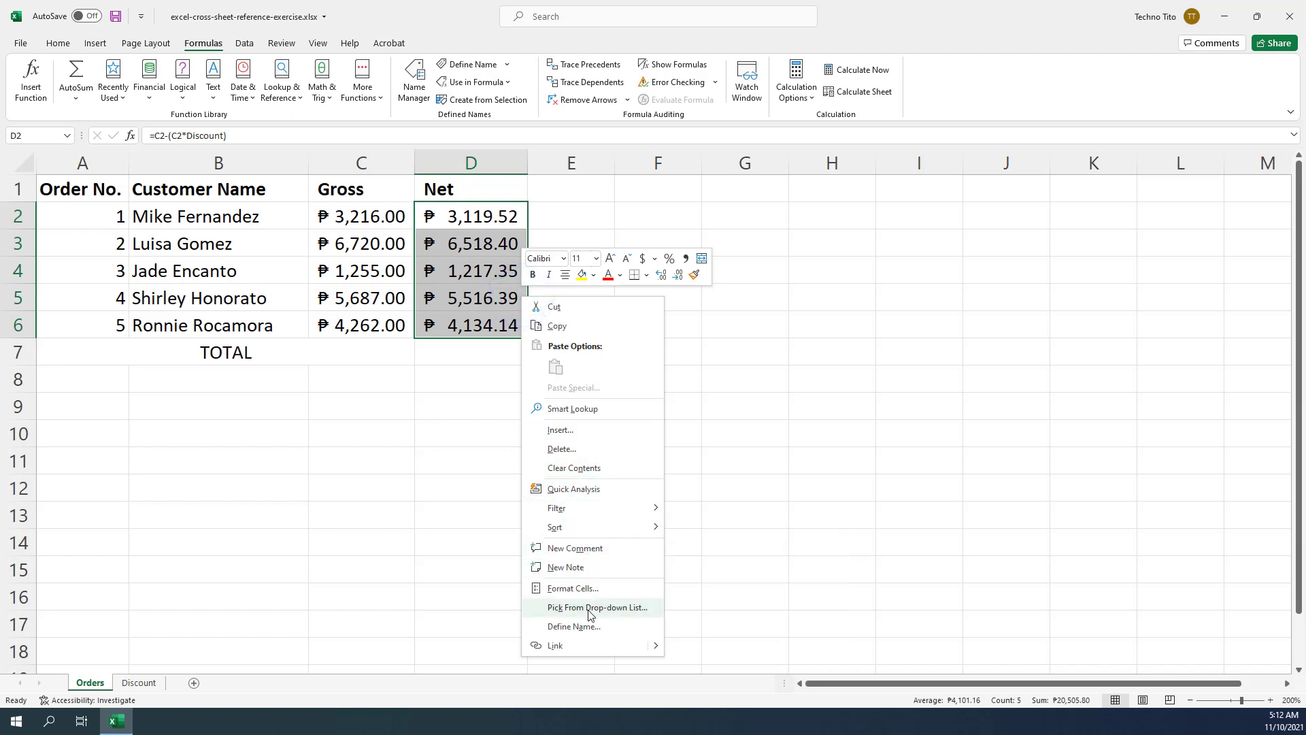
click(575, 626)
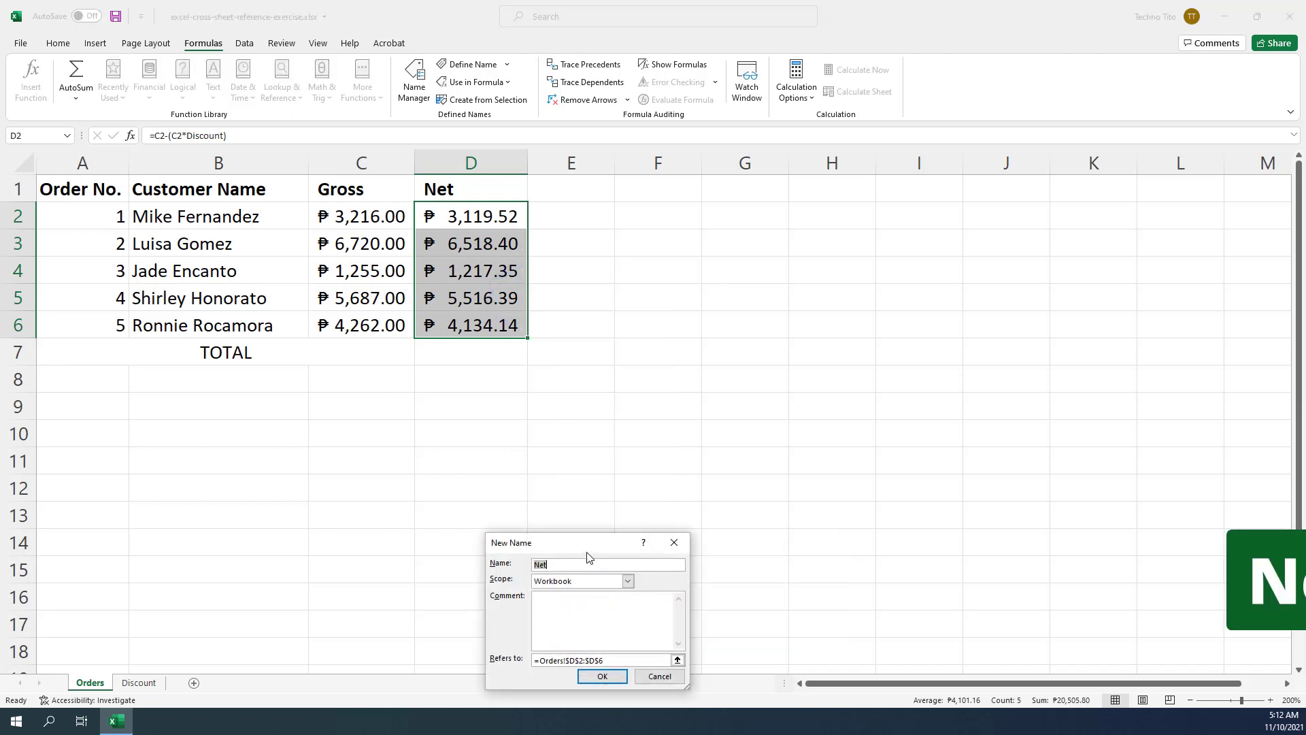
drag(583, 544, 661, 210)
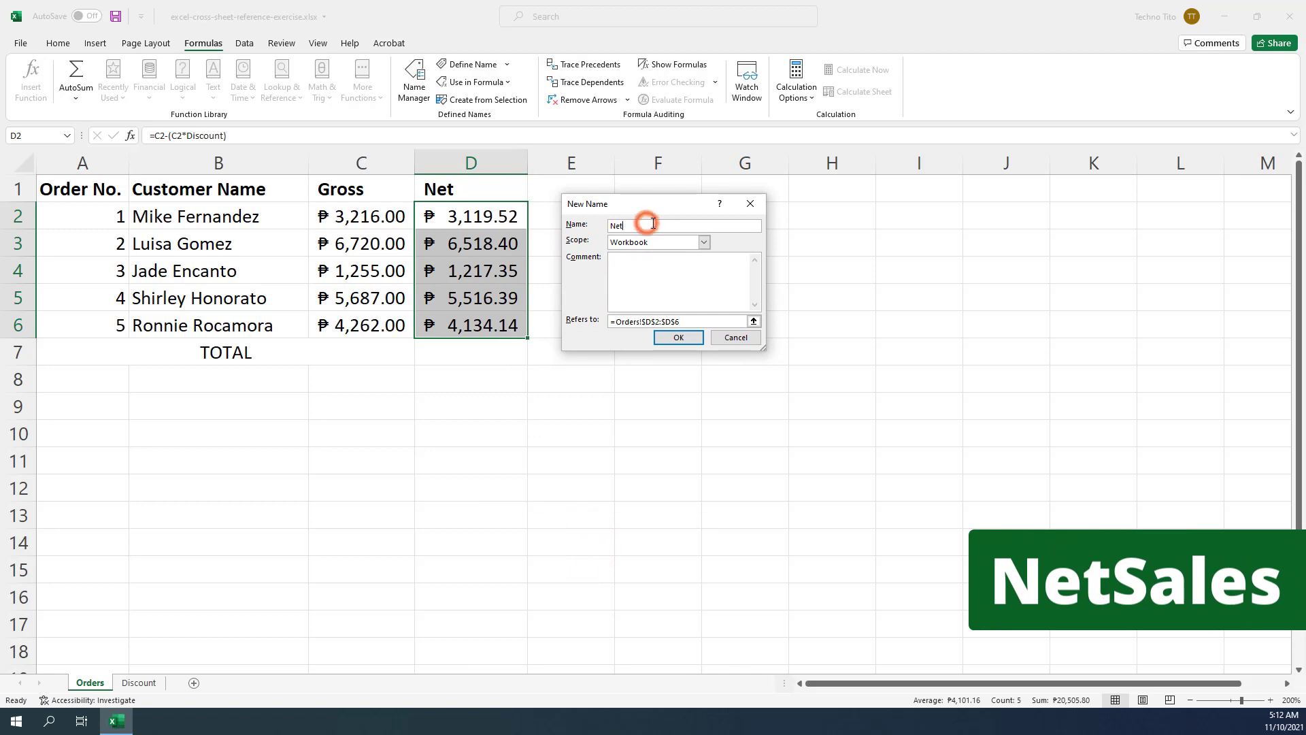
click(653, 223)
text(S)
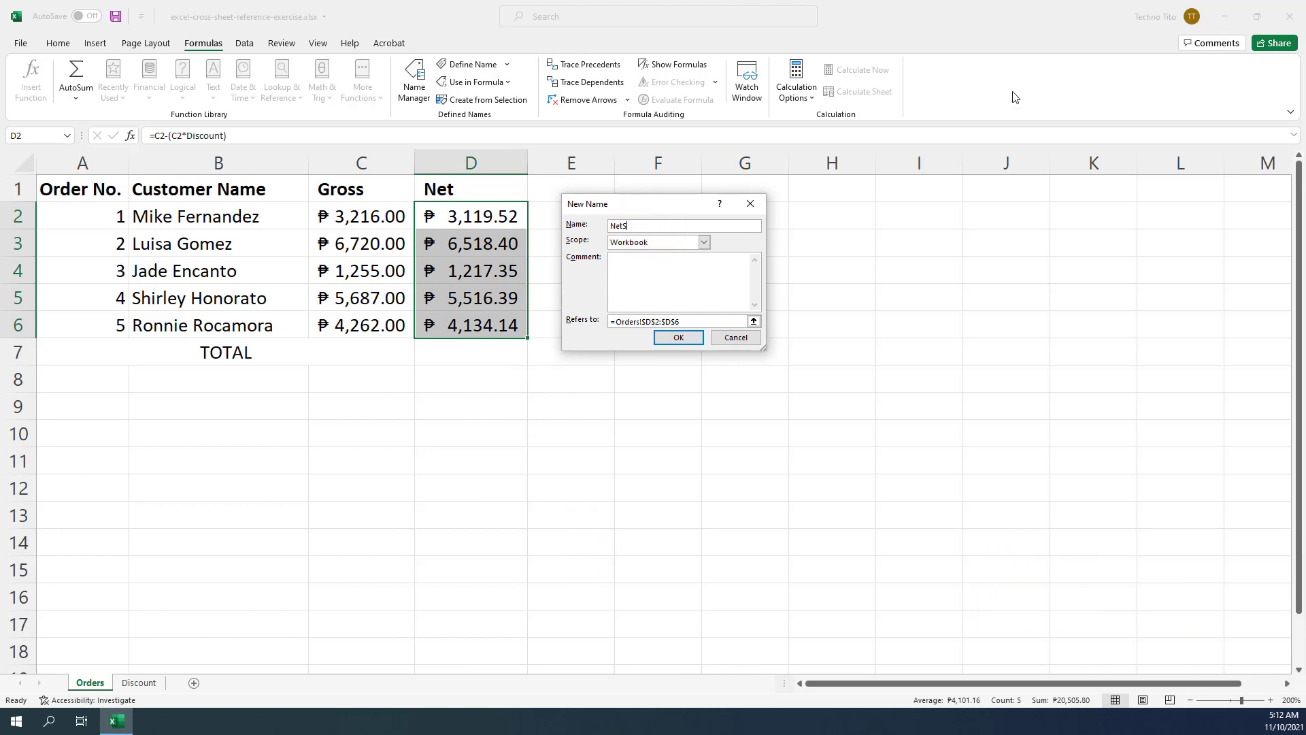
text(ales)
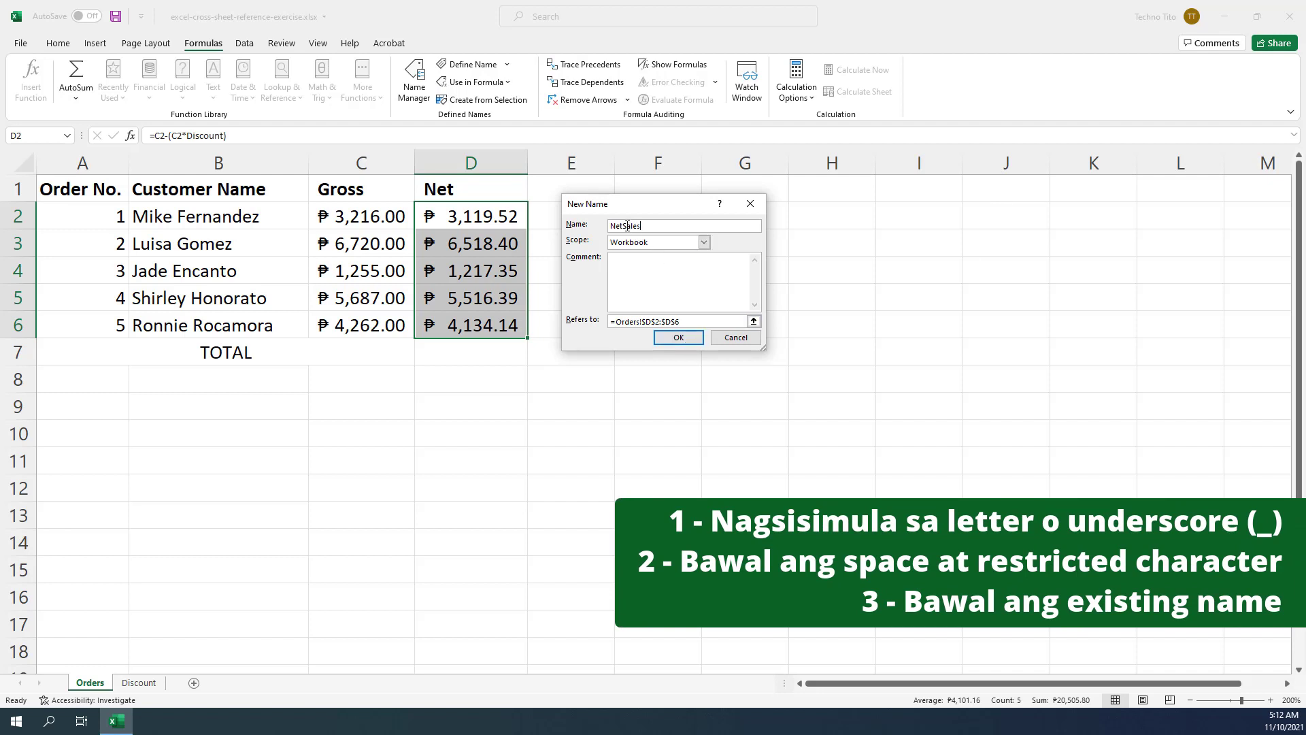
click(671, 336)
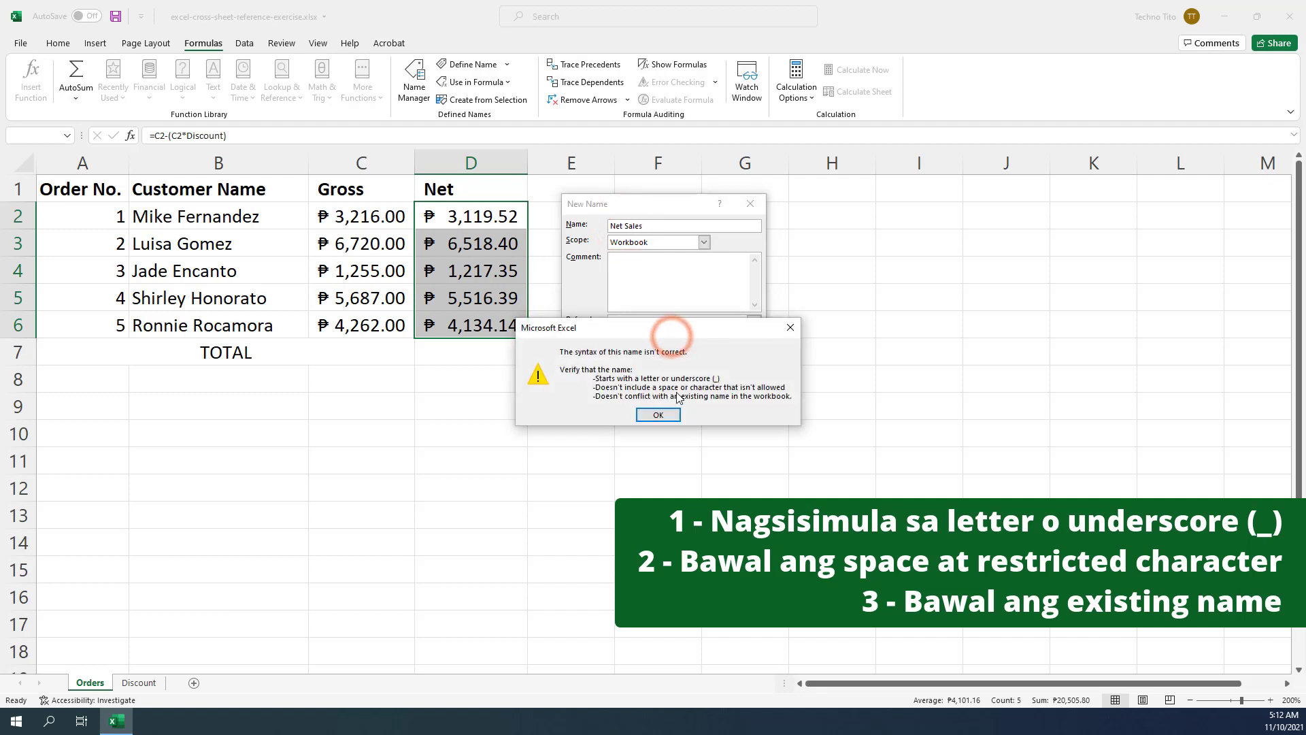
click(658, 415)
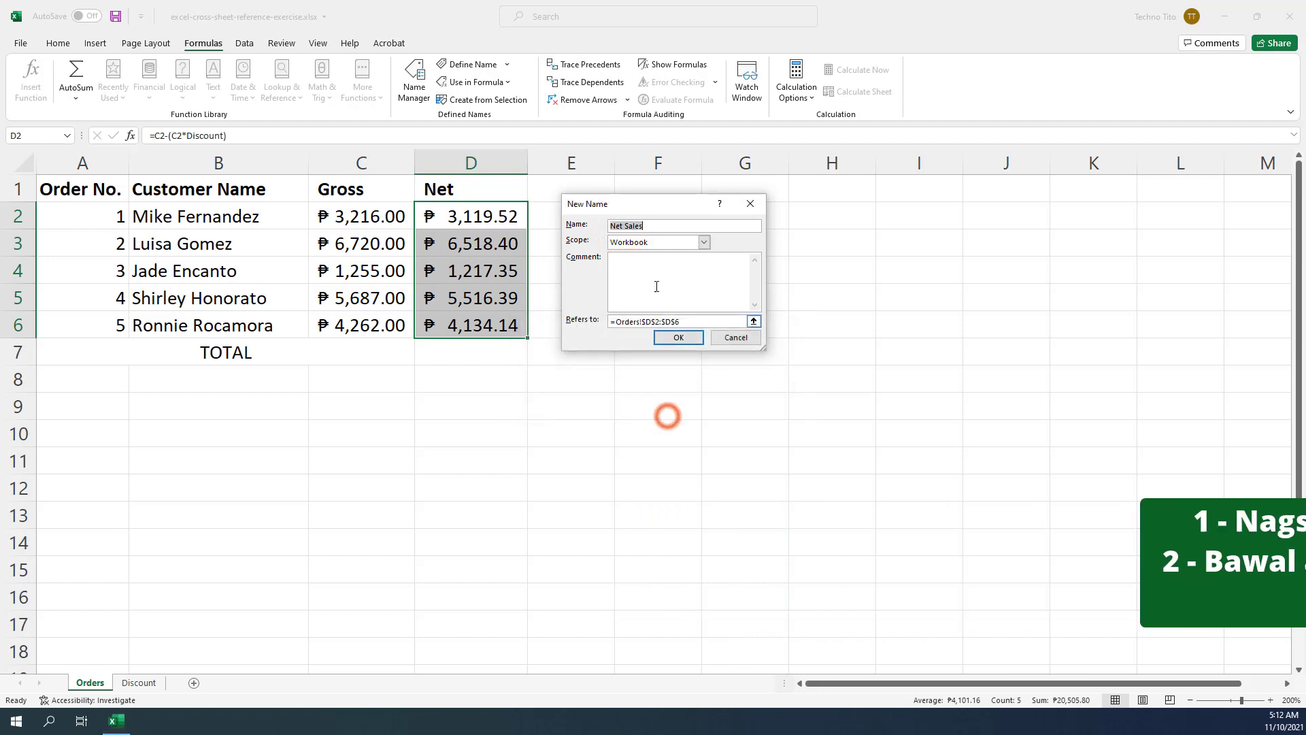
Remove the space from the new name and define it as NetSales.
click(623, 225)
key(Delete)
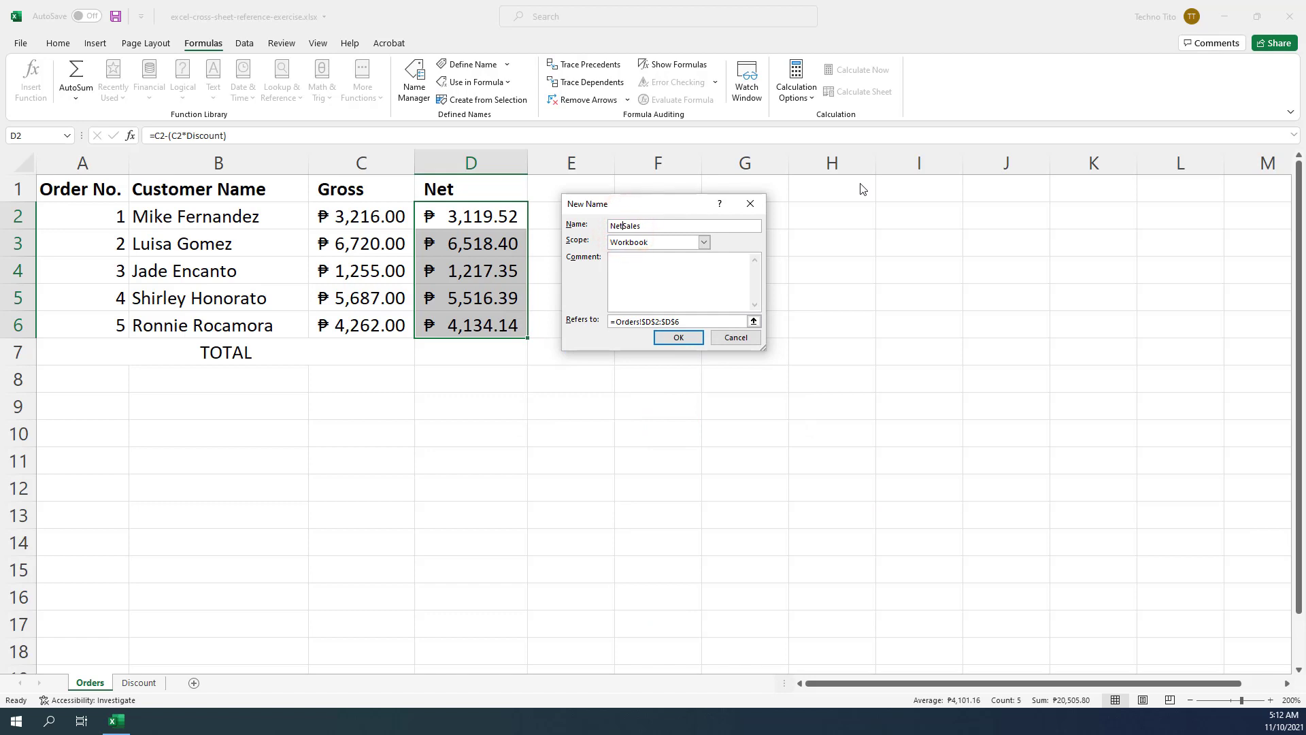
click(681, 337)
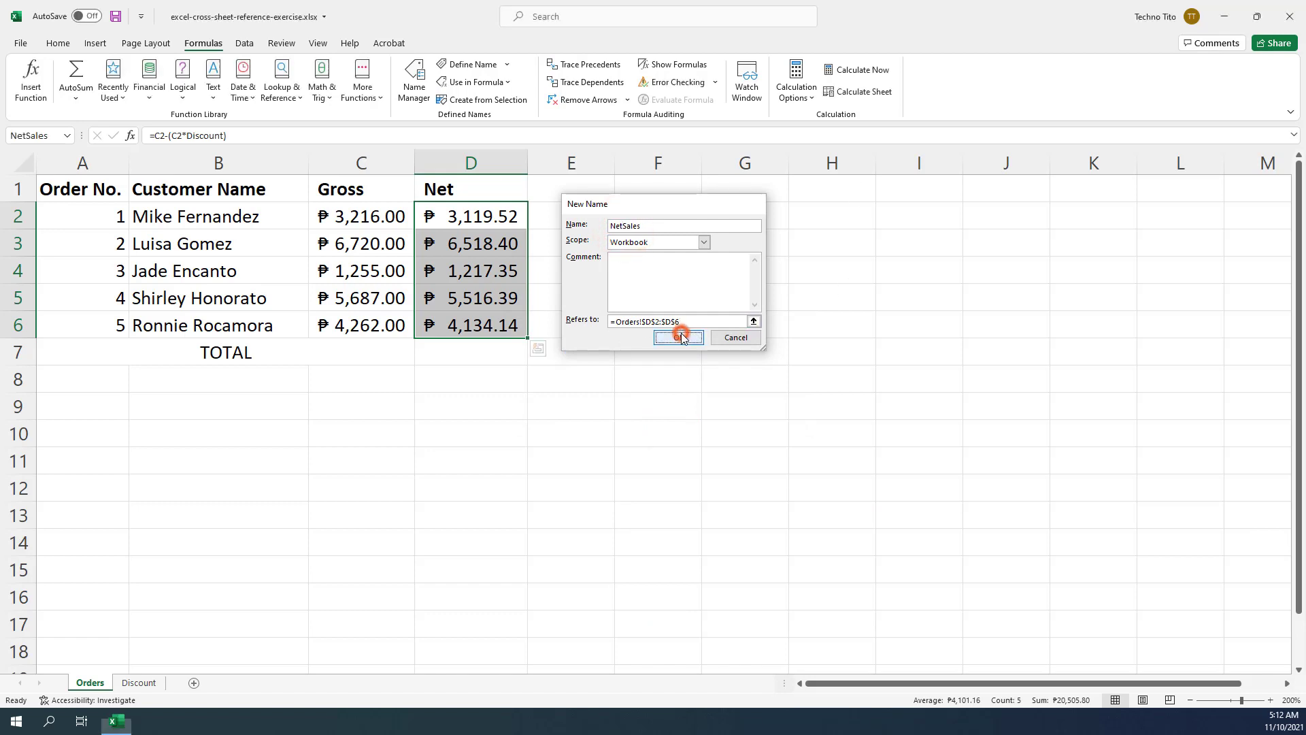
Total the net amounts in D7 with the formula =SUM(NetSales).
click(466, 355)
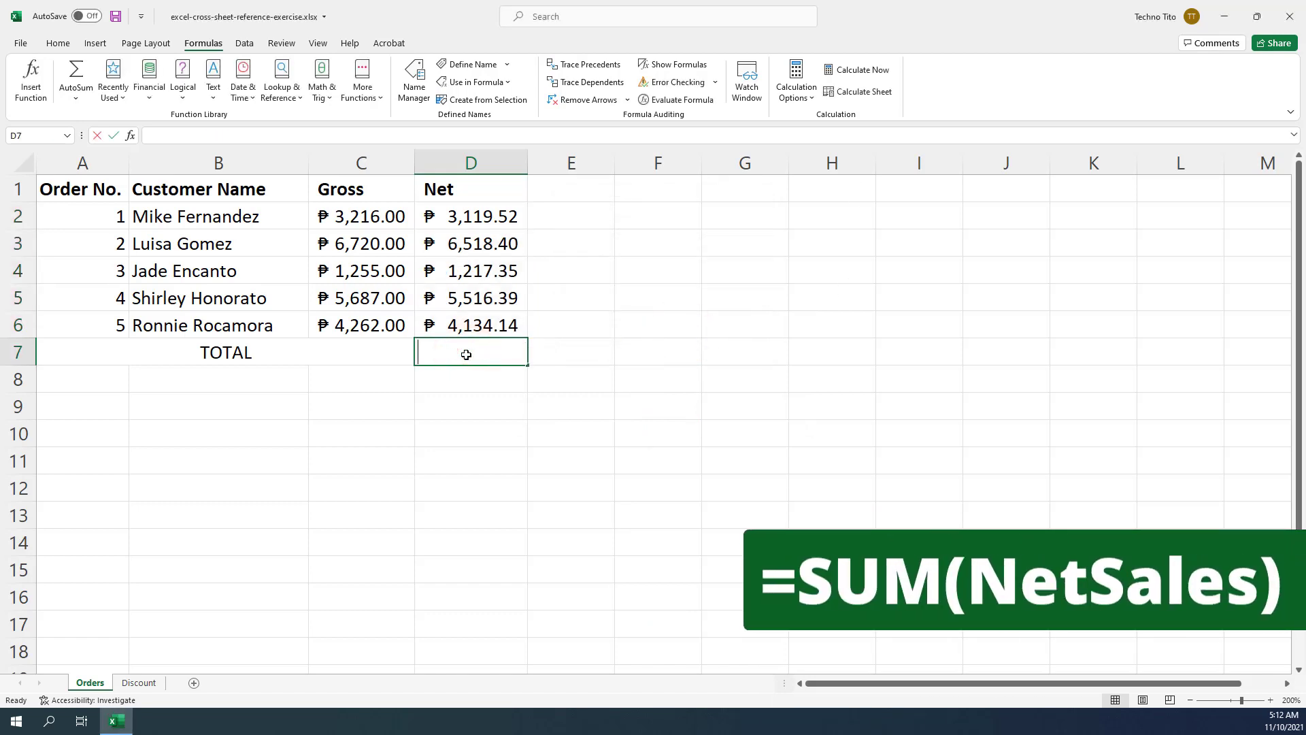
text(=SUM)
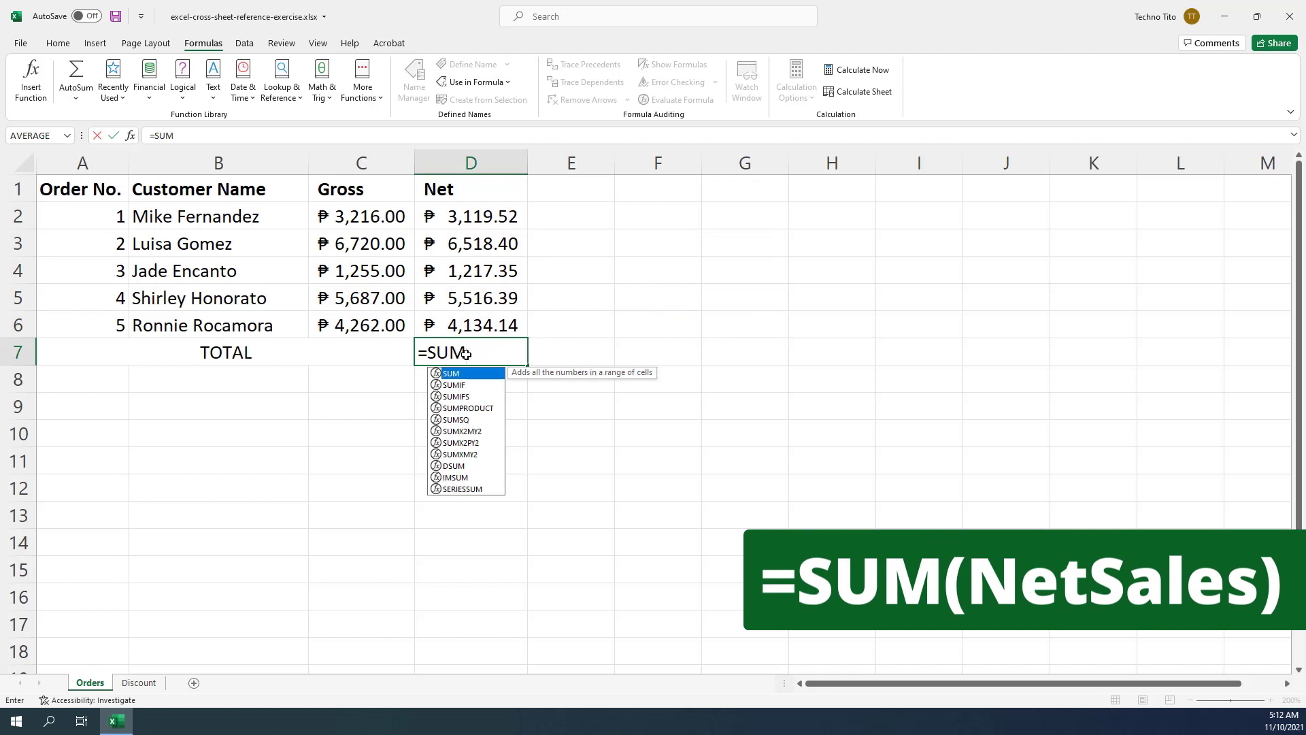
text((Net)
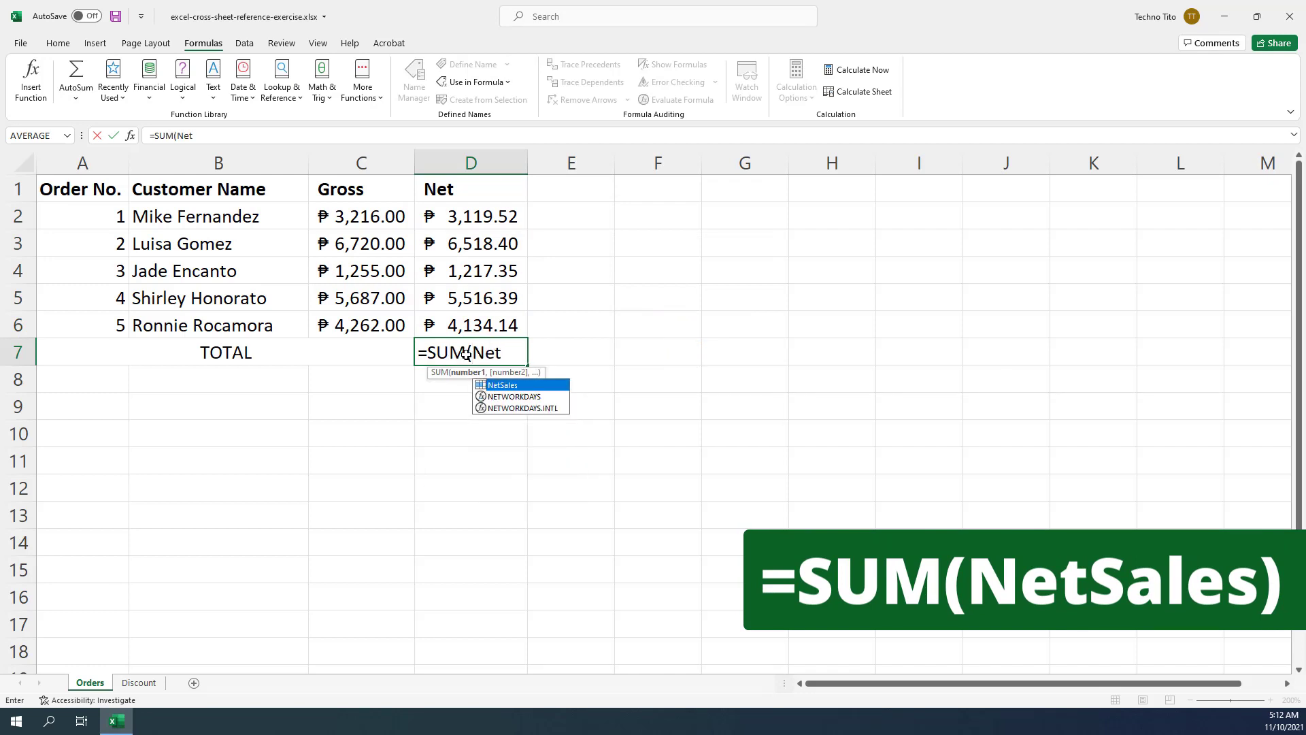
double_click(525, 386)
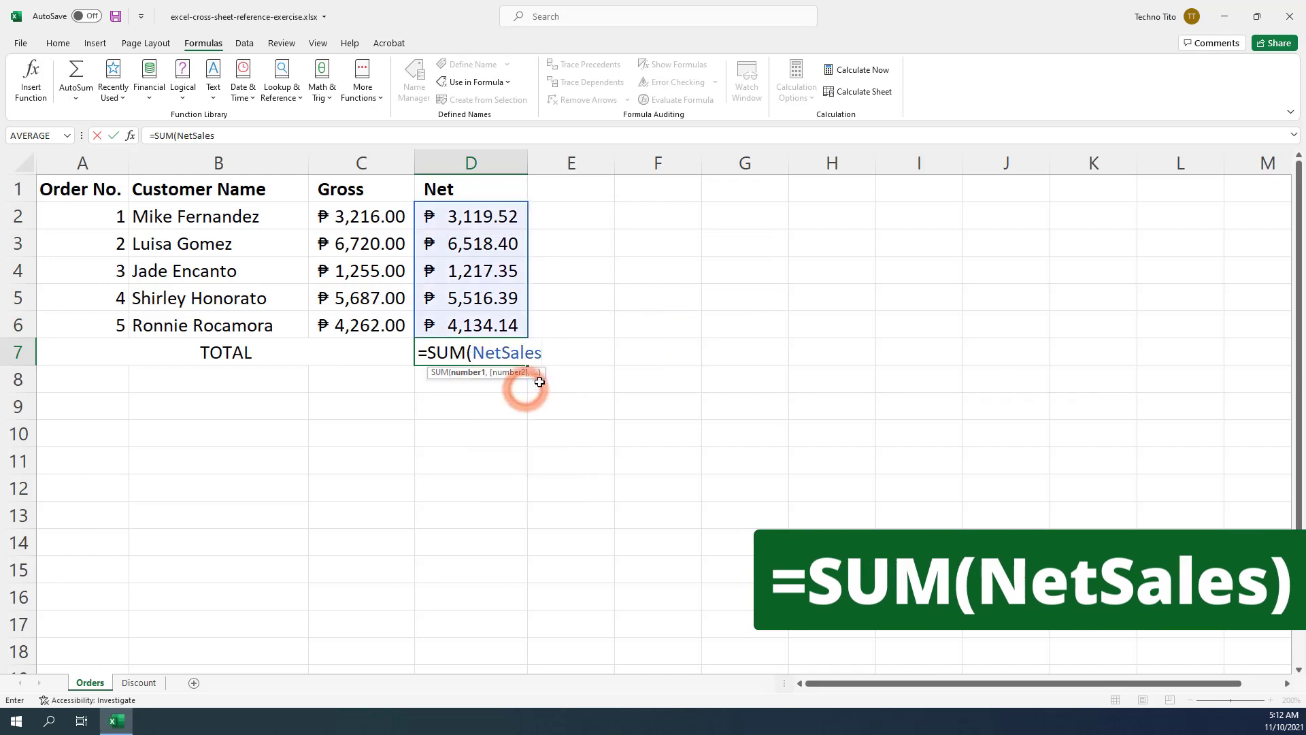
text())
key(Return)
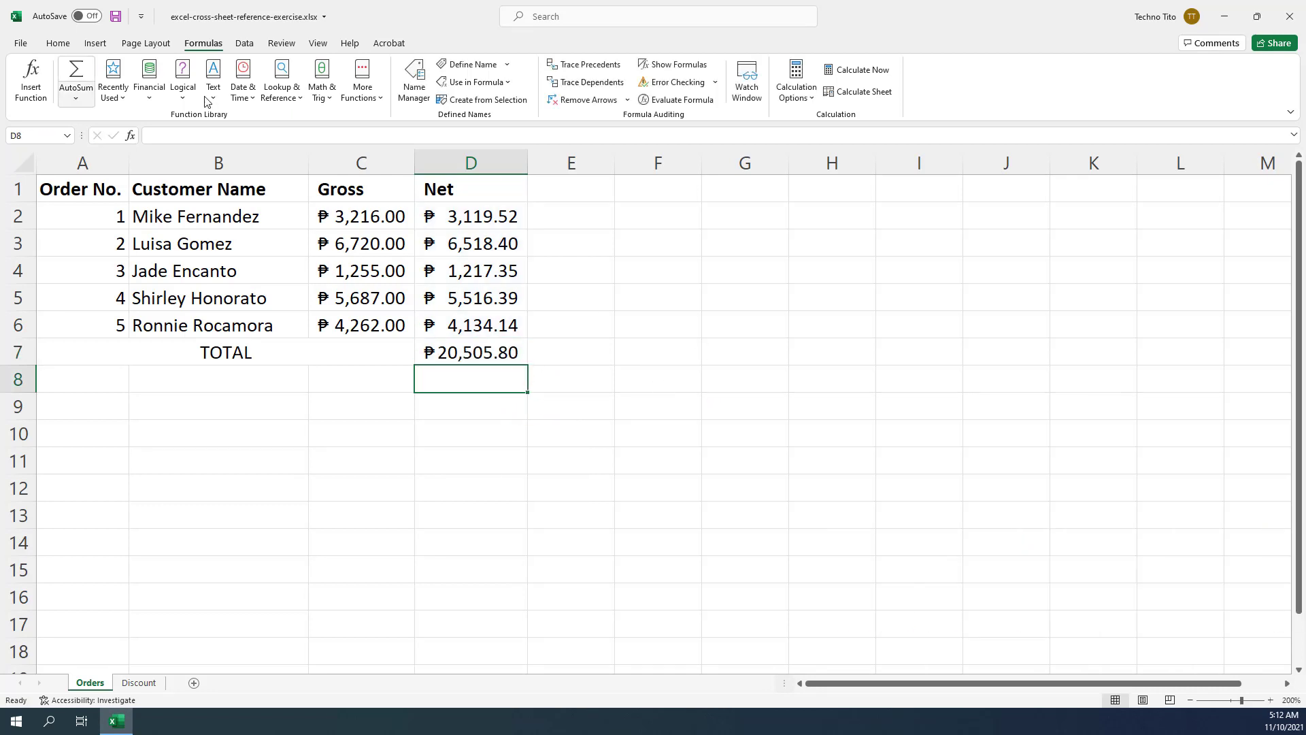
Jump to the named cell Discount and to the named range NetSales through the Name Box.
click(67, 135)
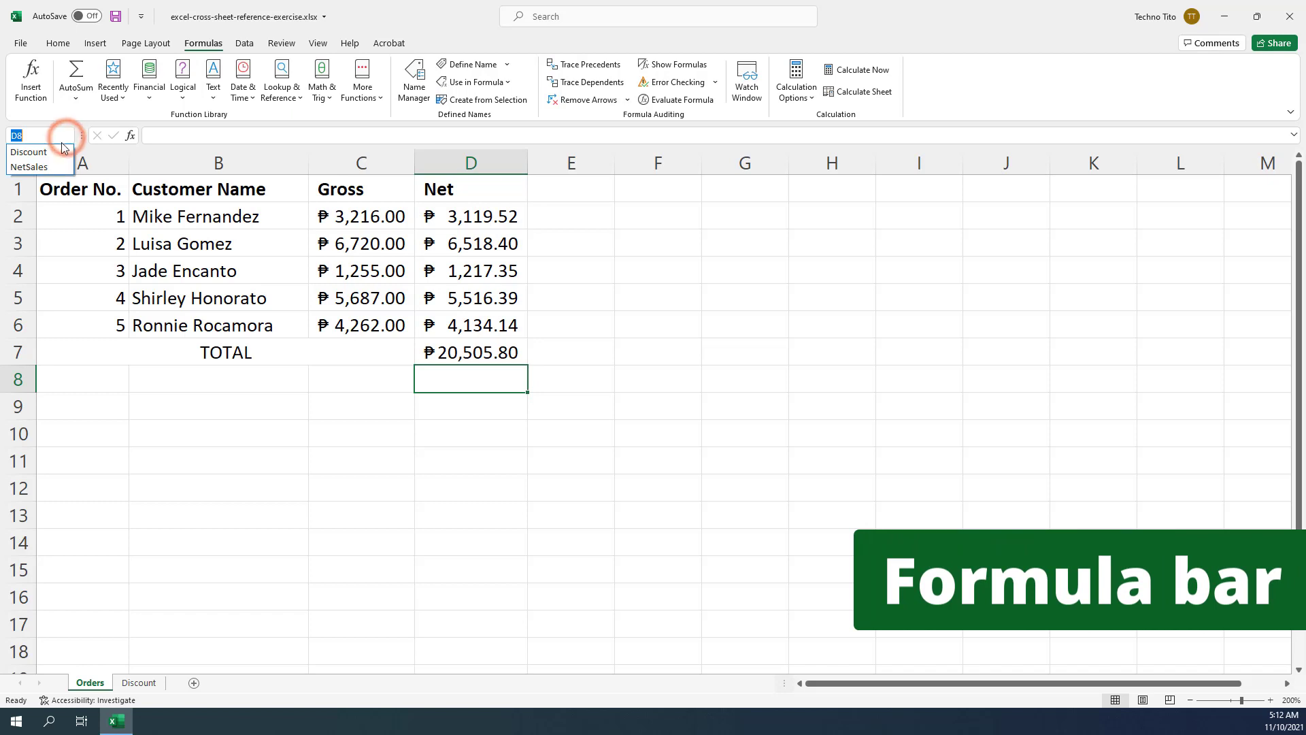
click(53, 150)
click(66, 138)
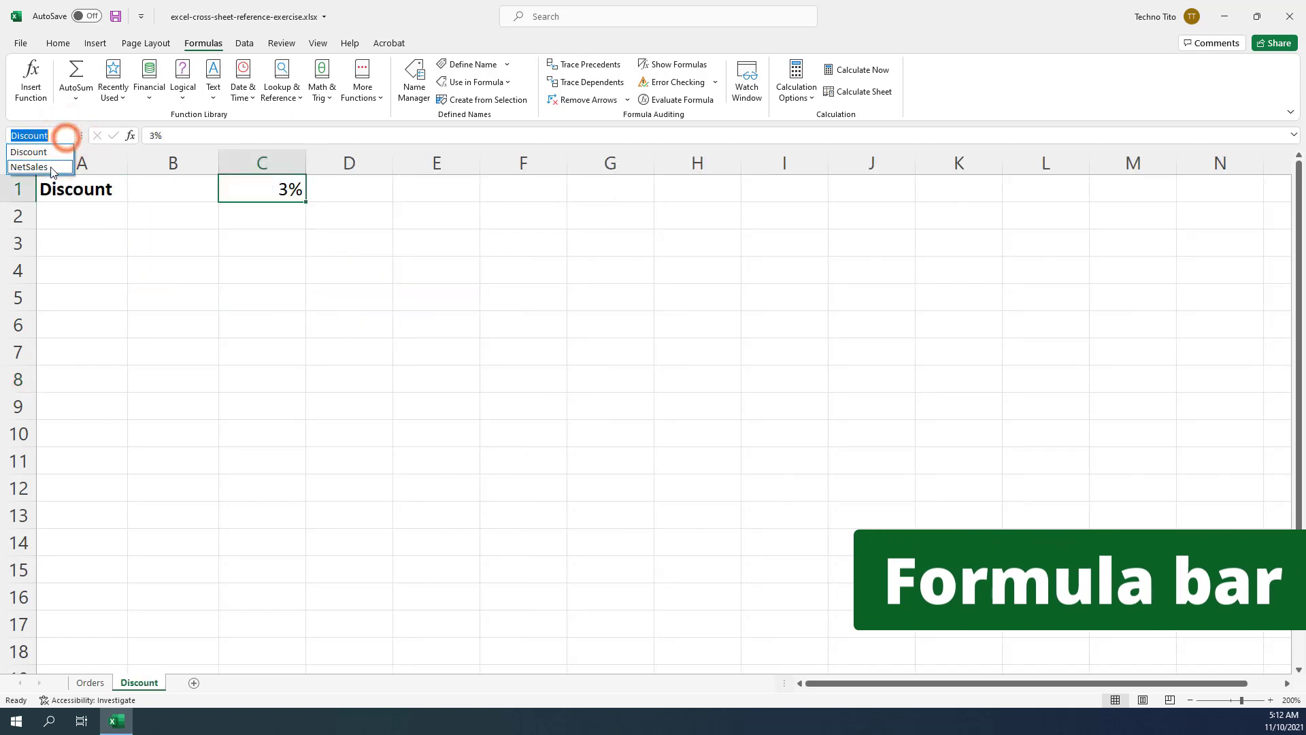
click(51, 166)
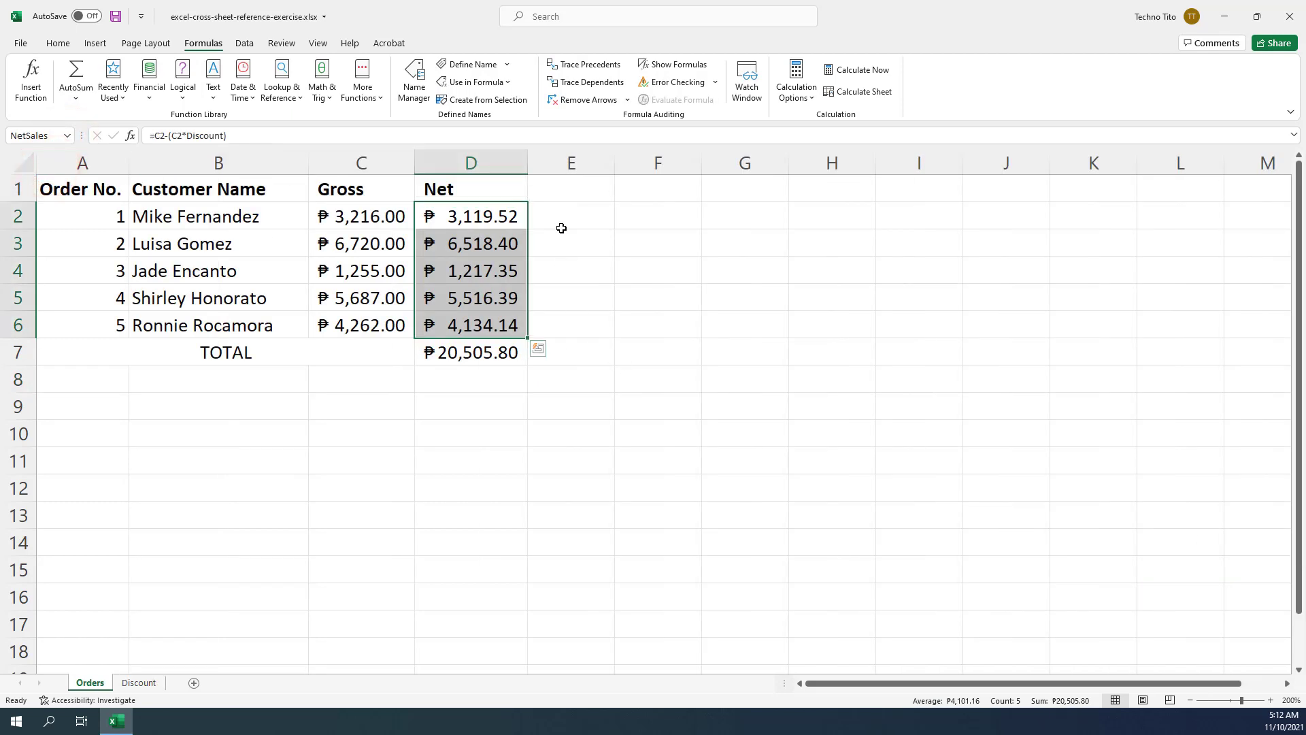
Review the defined names in the Name Manager and view the Discount name's edit settings without changing them.
click(194, 45)
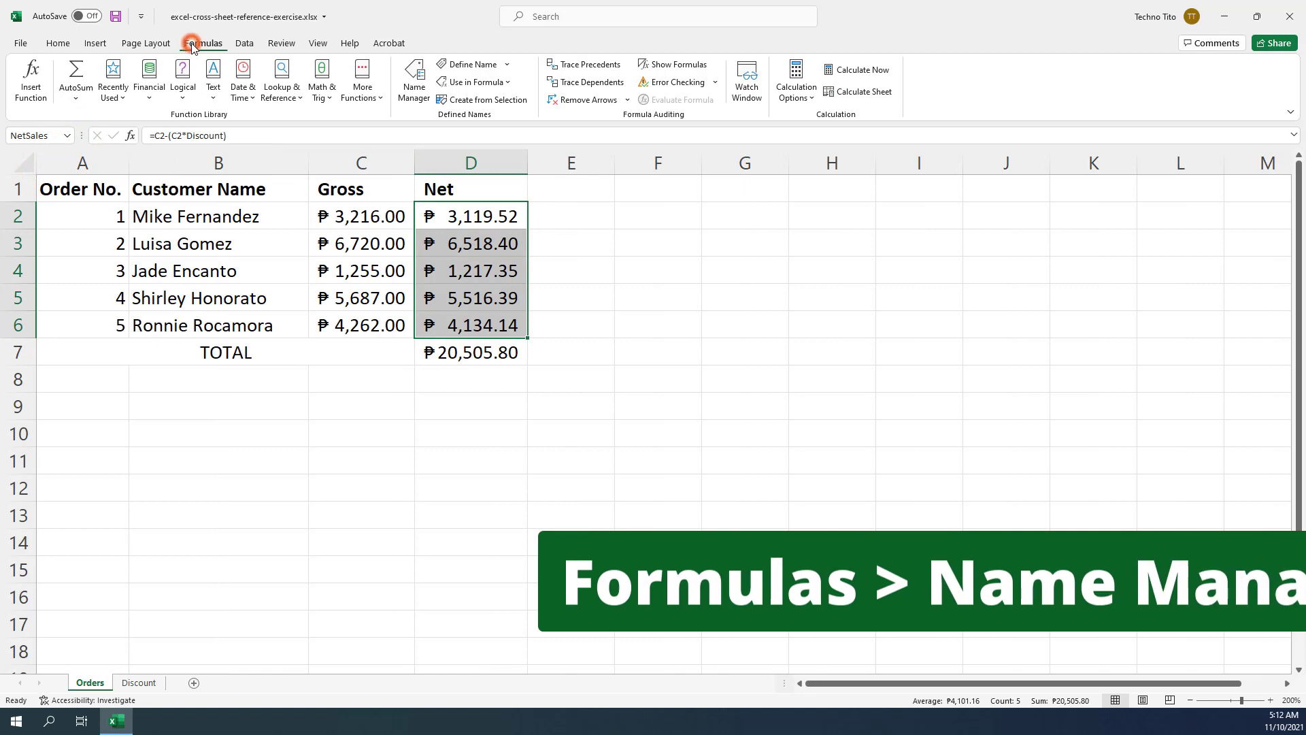
click(418, 78)
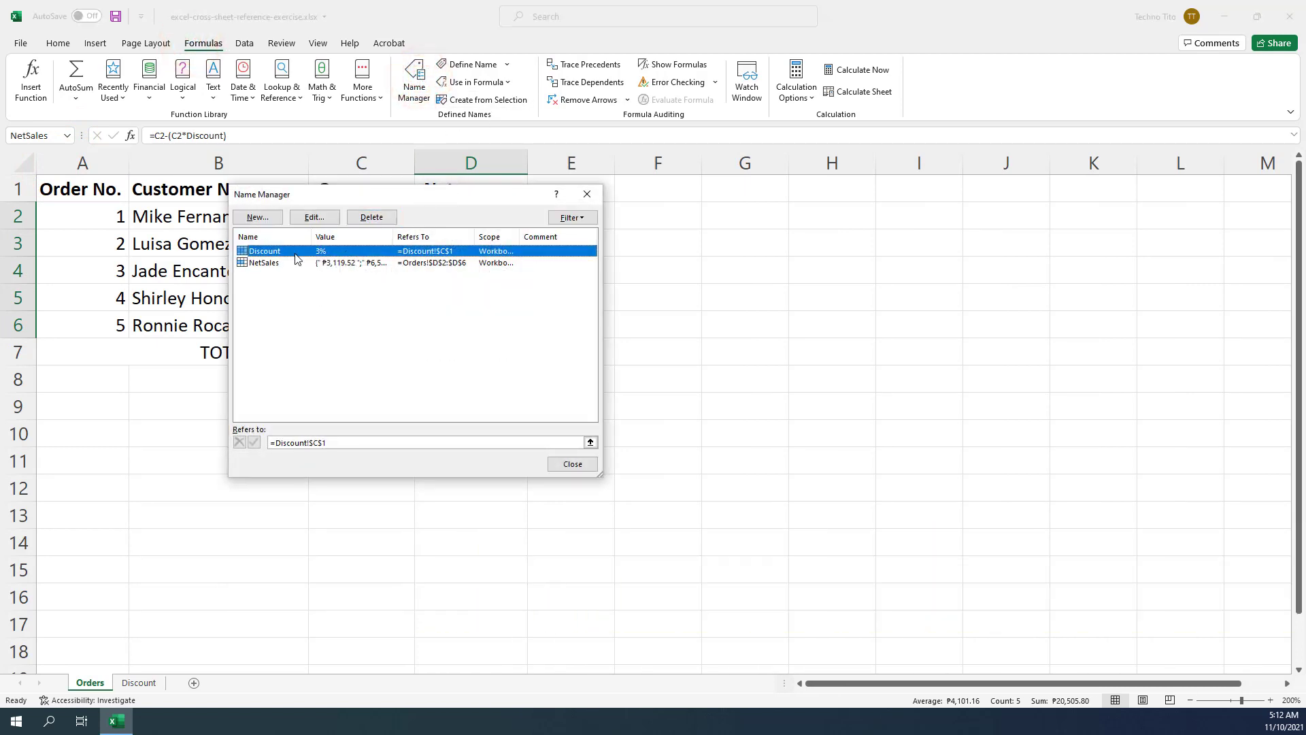
click(314, 218)
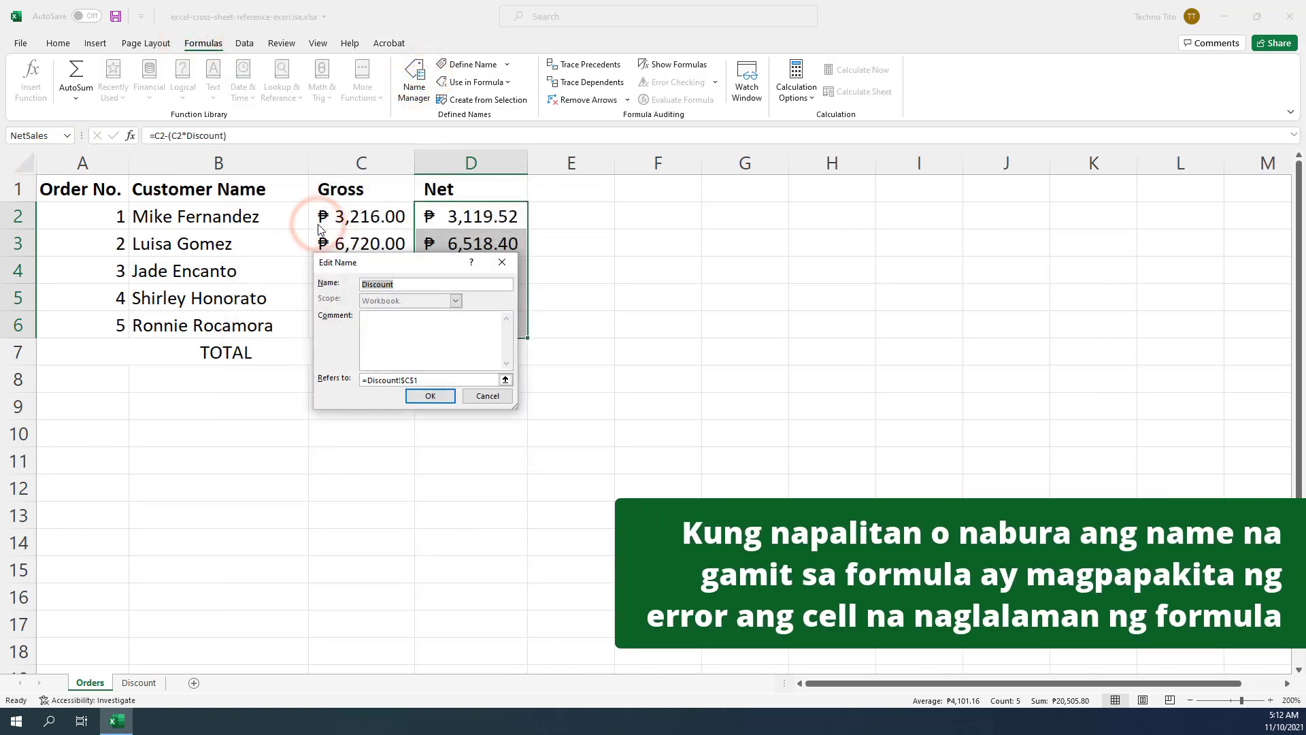
click(487, 396)
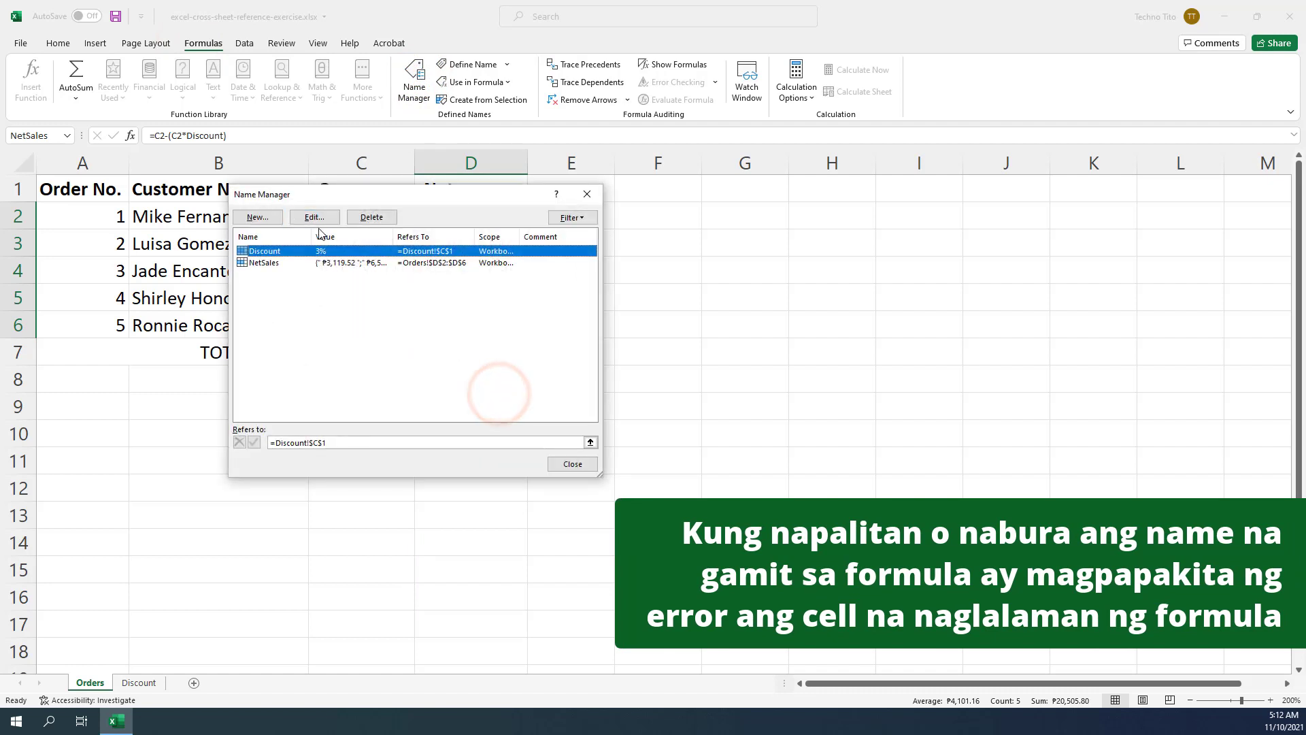
Delete the defined name NetSales and select D7 to check the effect on the total.
click(354, 263)
click(372, 217)
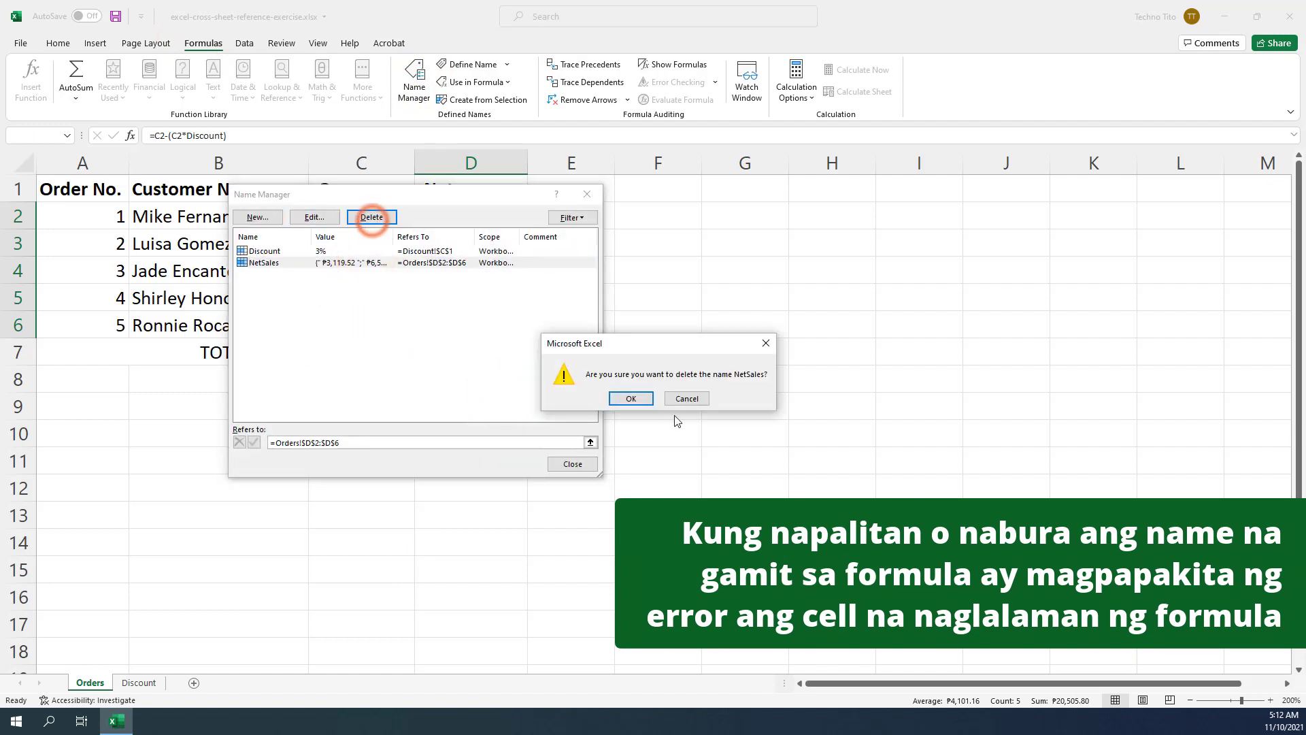
click(631, 399)
click(583, 462)
click(518, 363)
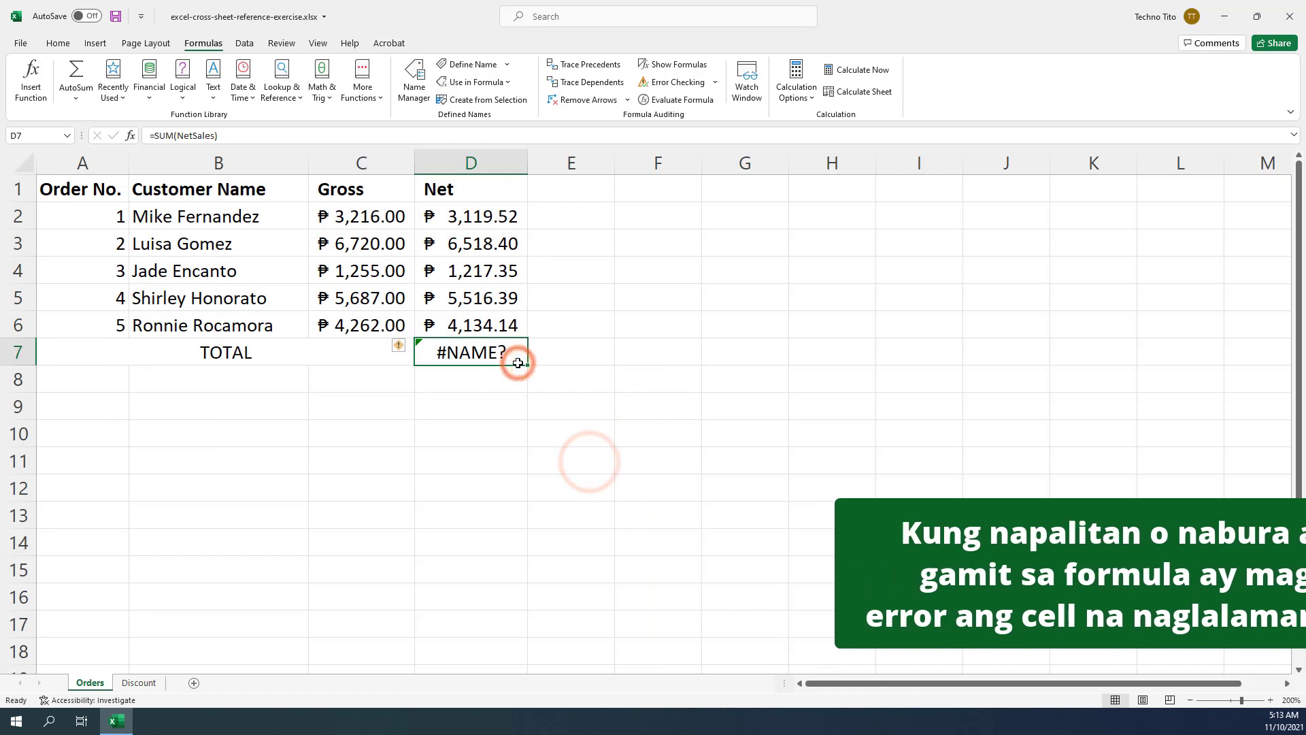